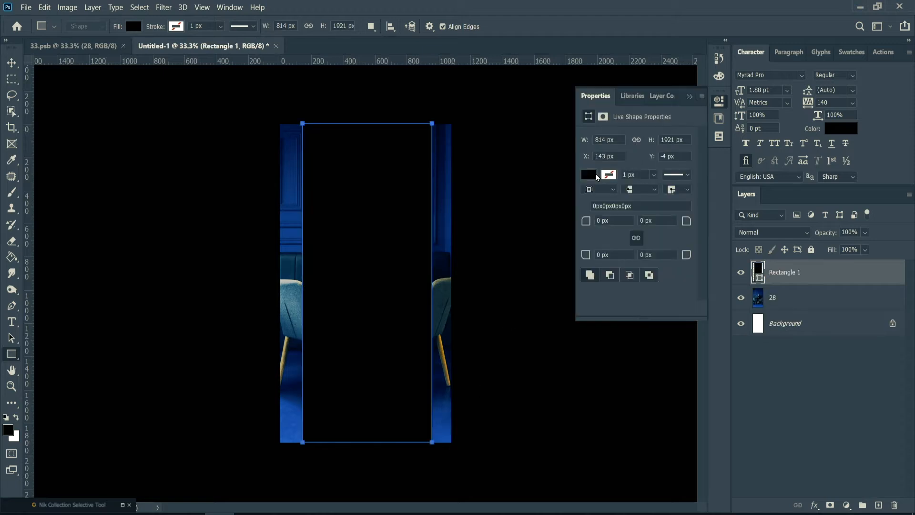
Align the tall black rectangle with the photo layer 28 on both horizontal and vertical centres, leaving only the rectangle's layer selected.
{"action": "left_click", "coordinate": [689, 98]}
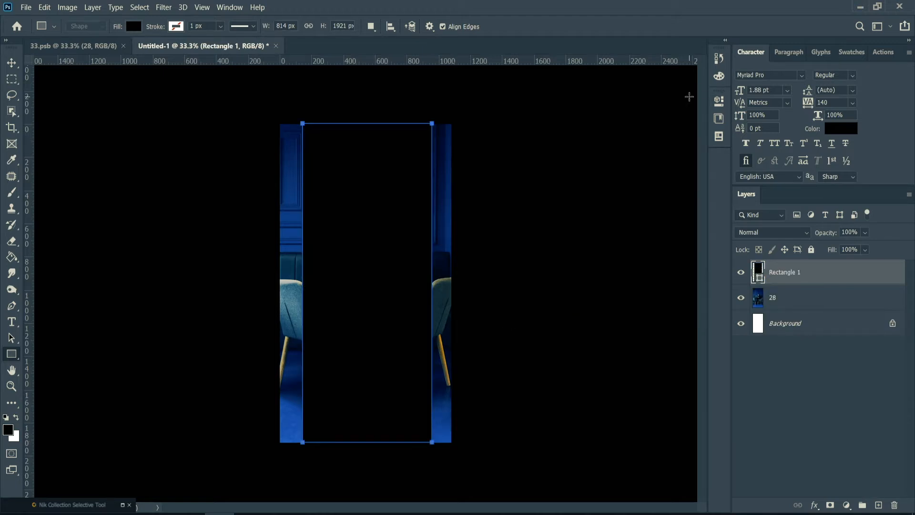
{"action": "left_click", "coordinate": [784, 296], "text": "shift"}
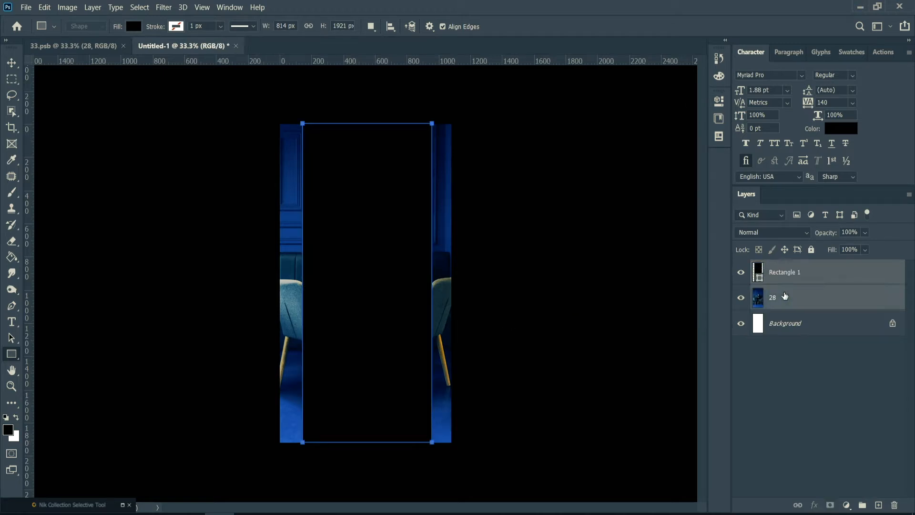
{"action": "key", "text": "v"}
{"action": "left_click", "coordinate": [272, 26]}
{"action": "left_click", "coordinate": [349, 27]}
{"action": "left_click", "coordinate": [807, 282]}
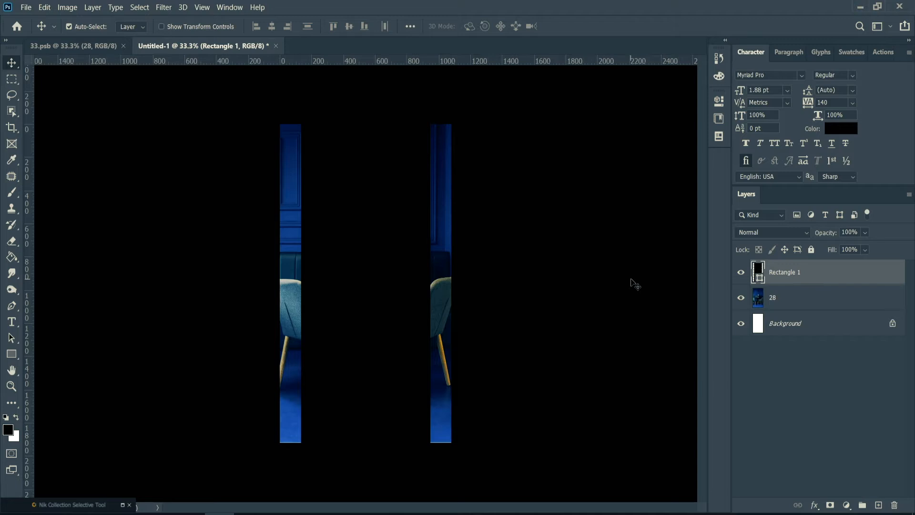
Draw a white-filled rectangle about 1084 by 199 px across the full canvas width, below the middle of the black rectangle.
{"action": "left_click", "coordinate": [11, 354]}
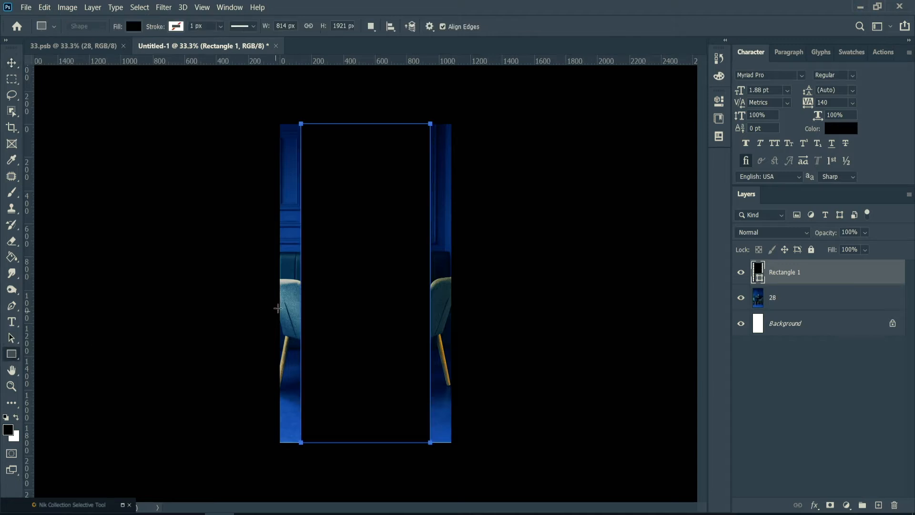
{"action": "left_click_drag", "start_coordinate": [279, 323], "coordinate": [450, 355]}
{"action": "left_click", "coordinate": [589, 174]}
{"action": "left_click", "coordinate": [601, 241]}
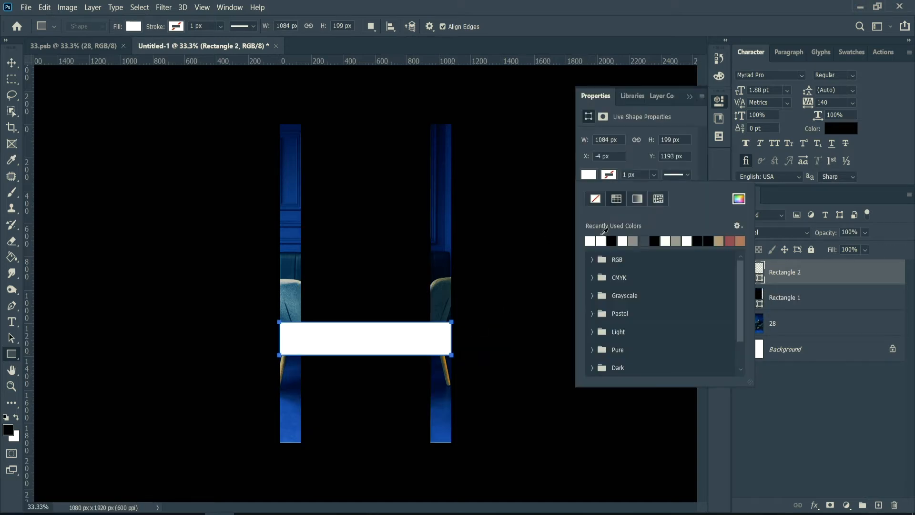
{"action": "left_click", "coordinate": [689, 96]}
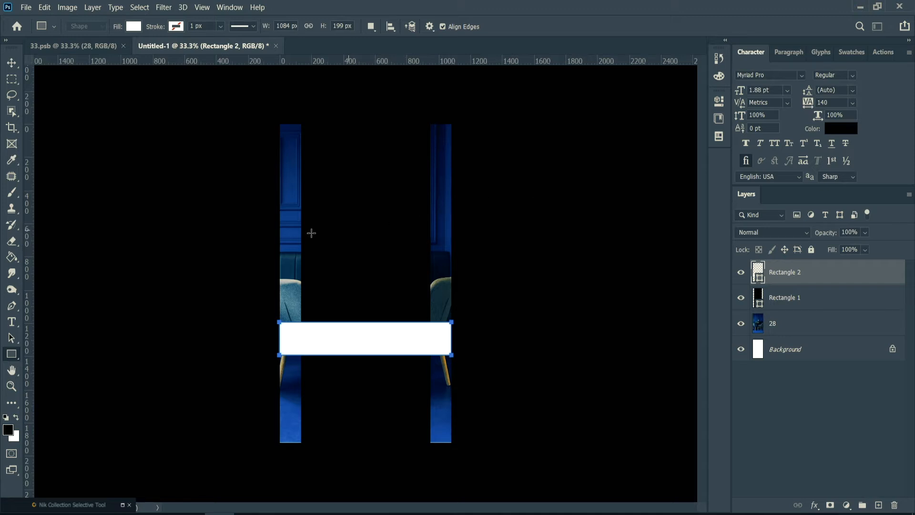
{"action": "key", "text": "Return"}
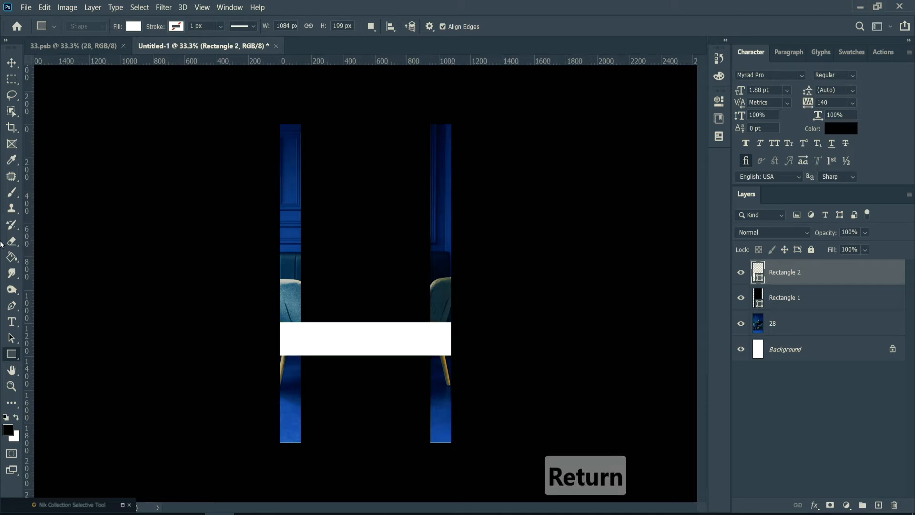
Set the Type tool to Montserrat SemiBold with white text colour ffffff.
{"action": "left_click", "coordinate": [11, 322]}
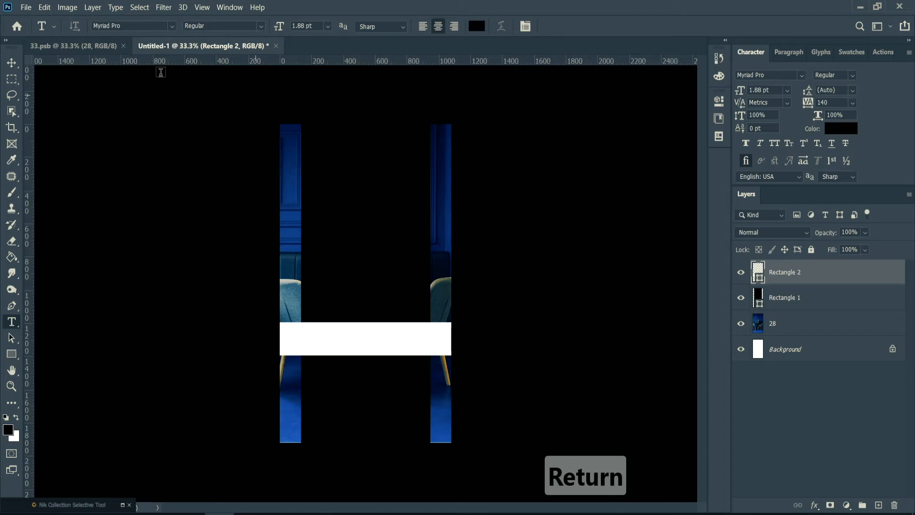
{"action": "left_click", "coordinate": [171, 27]}
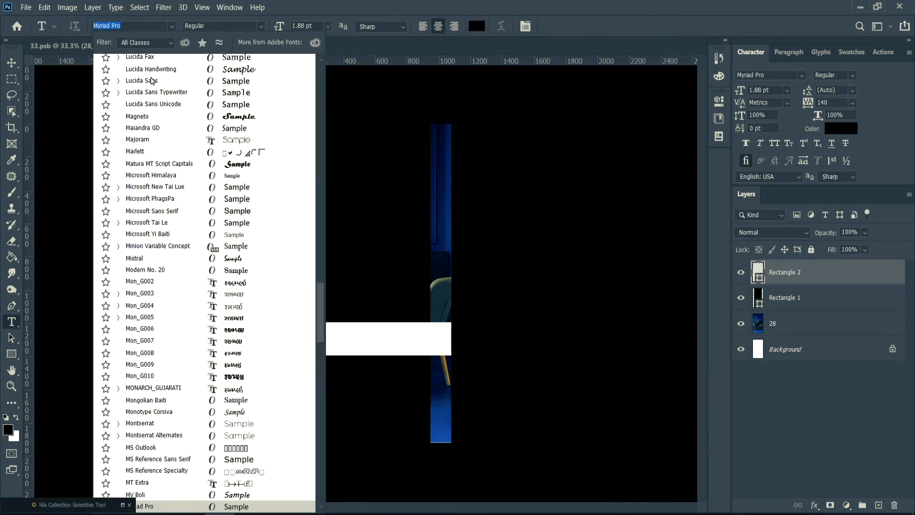
{"action": "left_click", "coordinate": [142, 81]}
{"action": "left_click", "coordinate": [173, 26]}
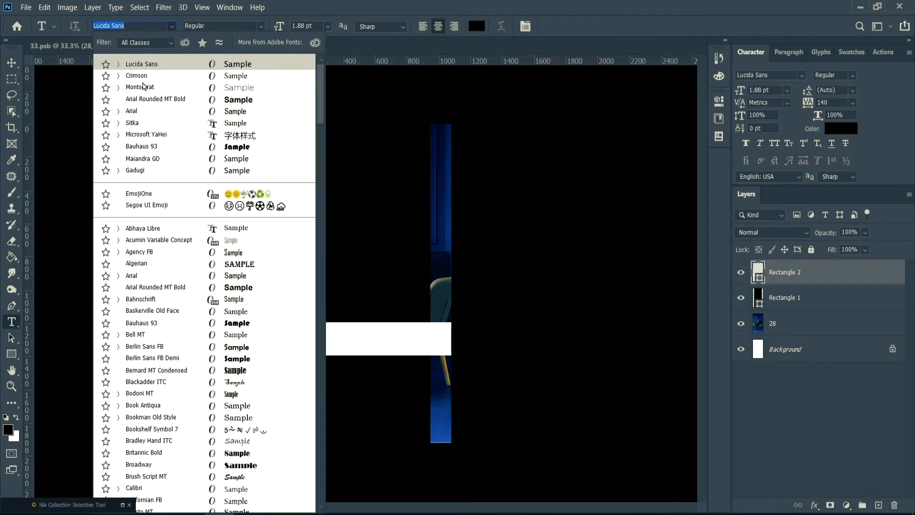
{"action": "left_click", "coordinate": [145, 83]}
{"action": "left_click", "coordinate": [261, 27]}
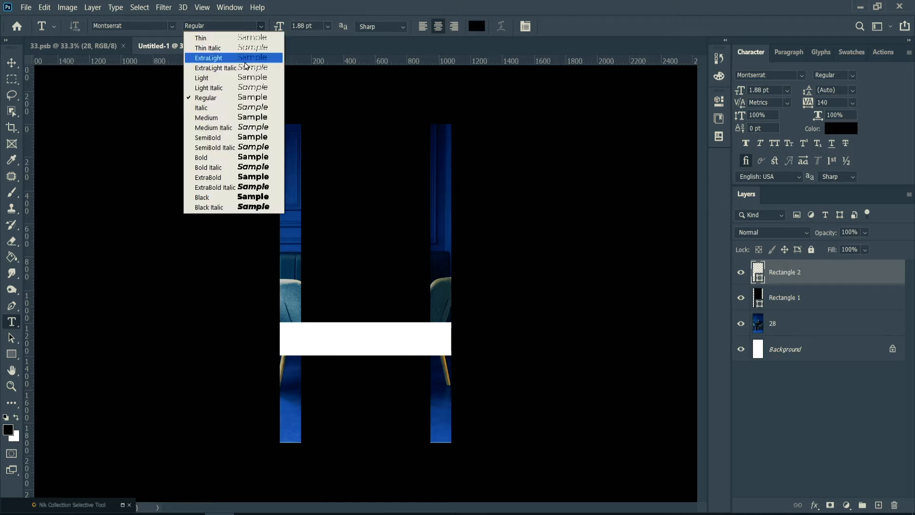
{"action": "left_click", "coordinate": [258, 138]}
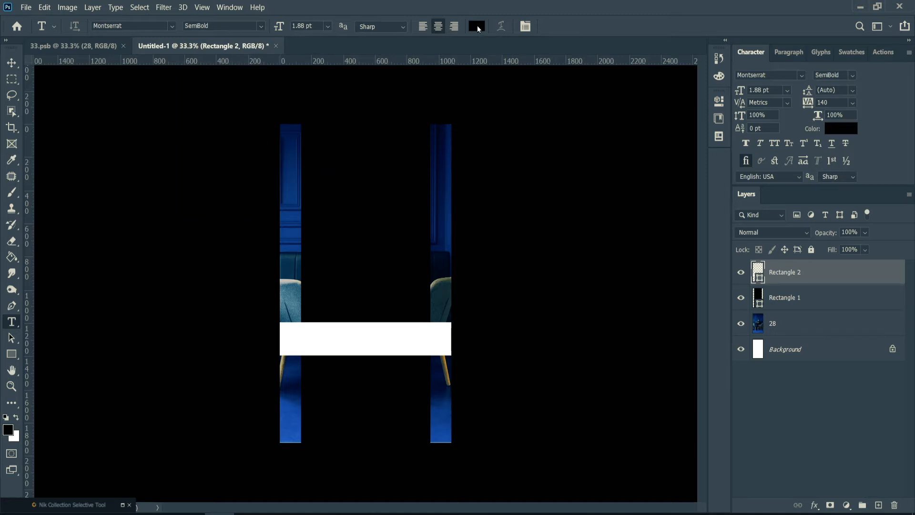
{"action": "left_click", "coordinate": [477, 26]}
{"action": "type", "text": "ffffff"}
{"action": "left_click", "coordinate": [634, 208]}
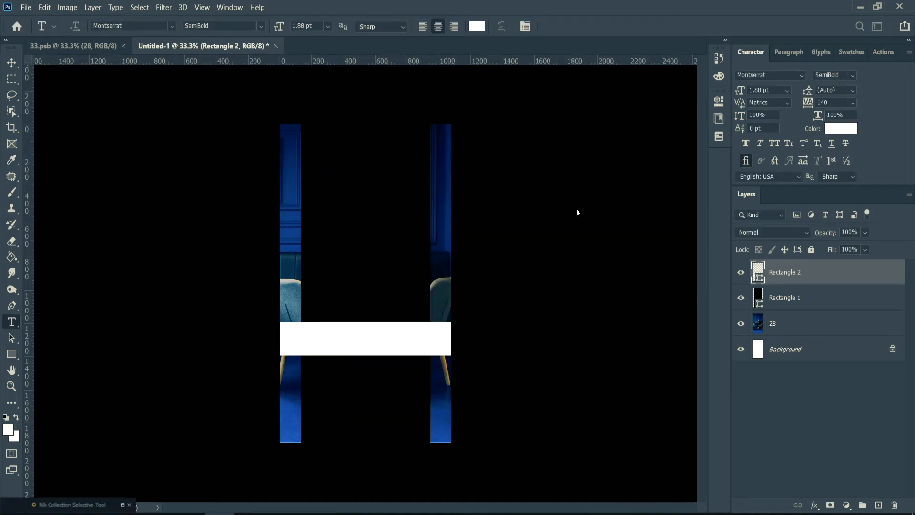
Add a two-line heading reading "MINIMAL DESINGN" and "WORKSHOP" on the upper part of the black rectangle.
{"action": "left_click", "coordinate": [341, 202]}
{"action": "type", "text": "minimal"}
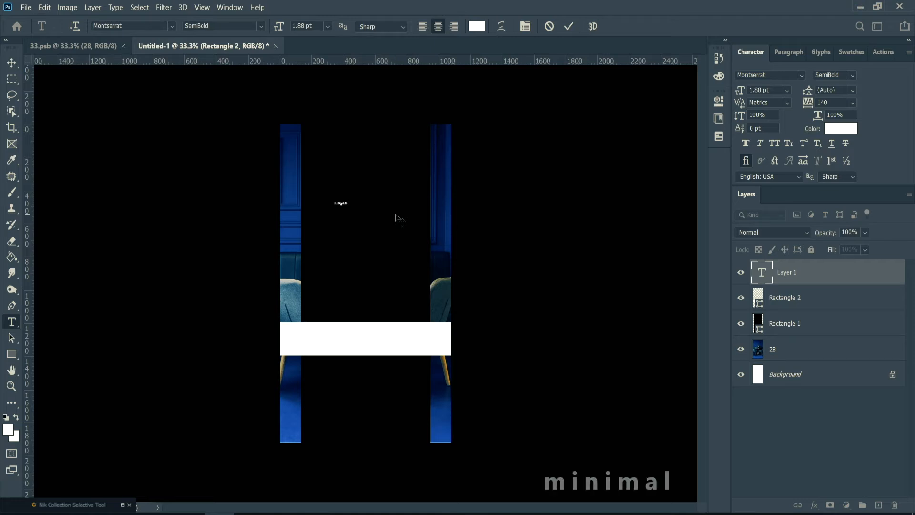
{"action": "type", "text": " desin"}
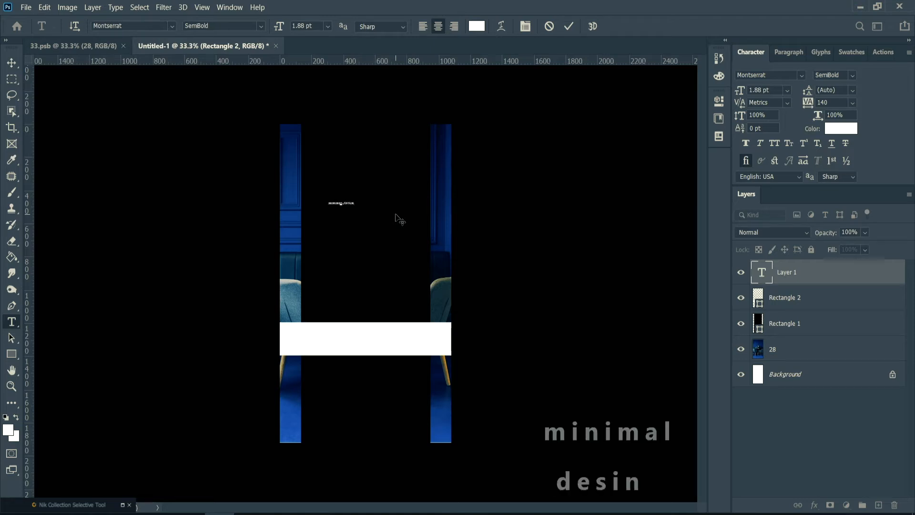
{"action": "type", "text": "=gn"}
{"action": "key", "text": "BackSpace"}
{"action": "key", "text": "BackSpace"}
{"action": "key", "text": "BackSpace"}
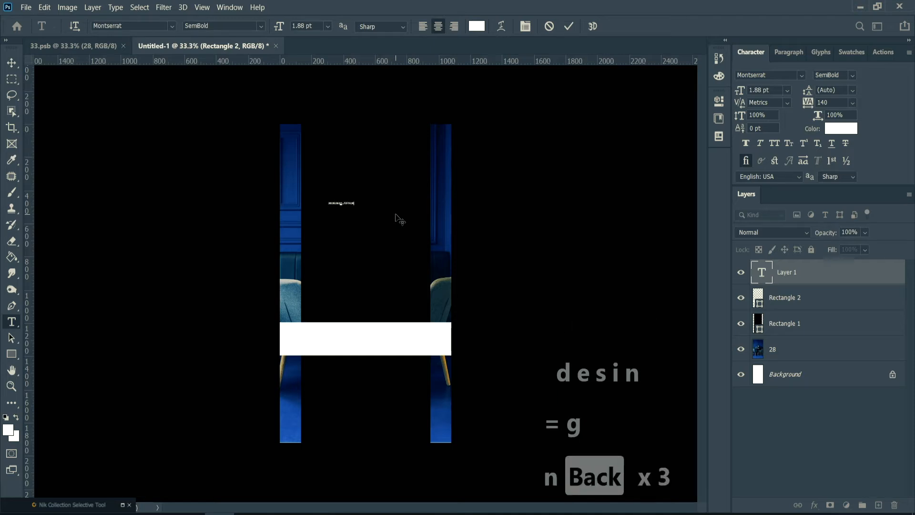
{"action": "type", "text": "gn"}
{"action": "key", "text": "Return"}
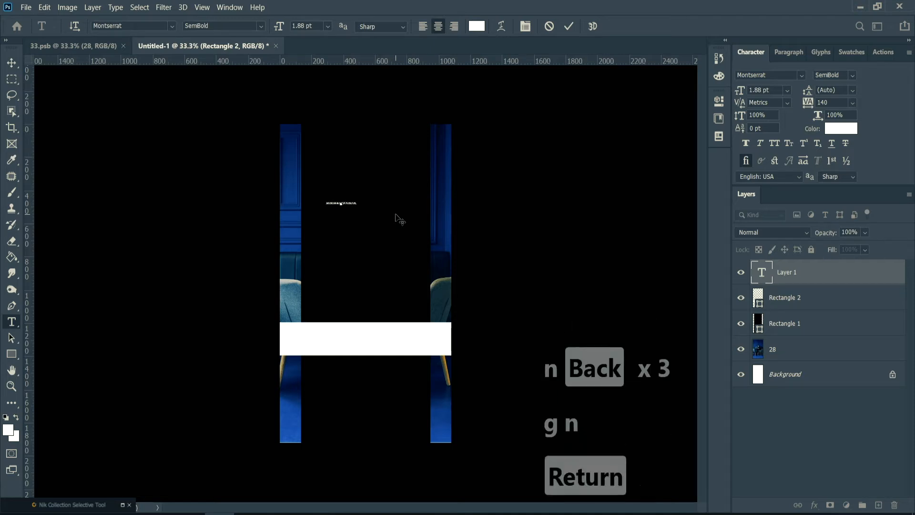
{"action": "type", "text": "workshop"}
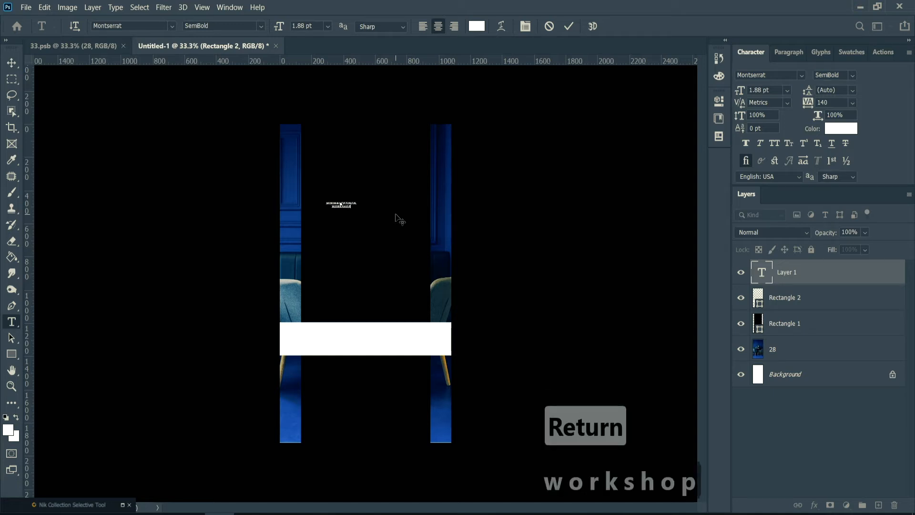
{"action": "key", "text": "Return"}
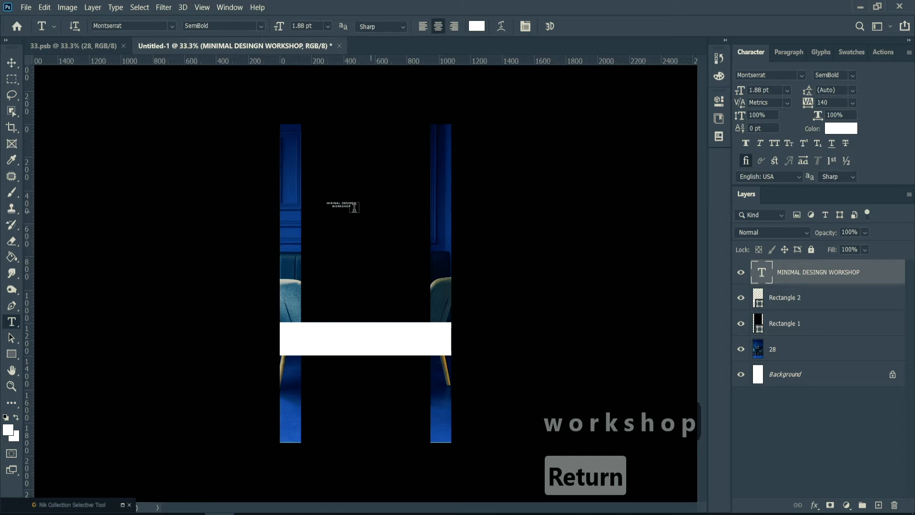
Scale the heading text to about 308% and centre it horizontally on the black rectangle.
{"action": "key", "text": "ctrl+t"}
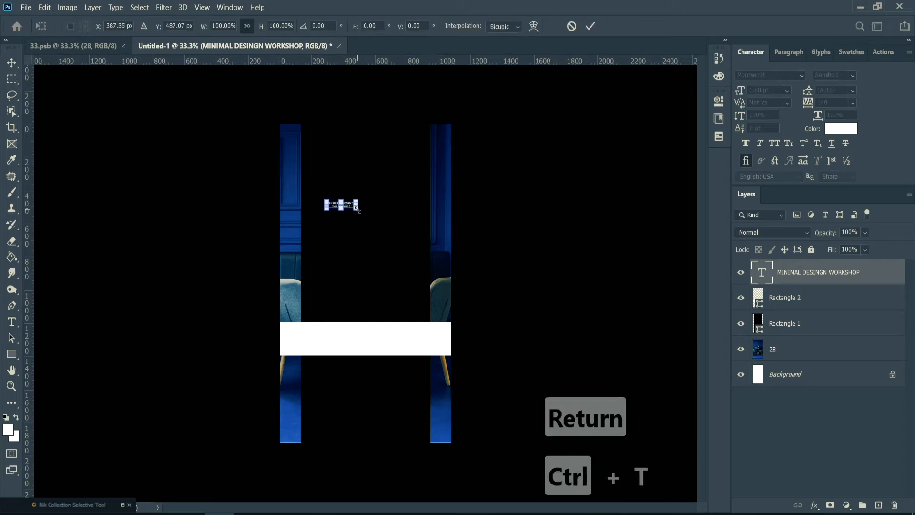
{"action": "left_click_drag", "start_coordinate": [358, 209], "coordinate": [379, 212]}
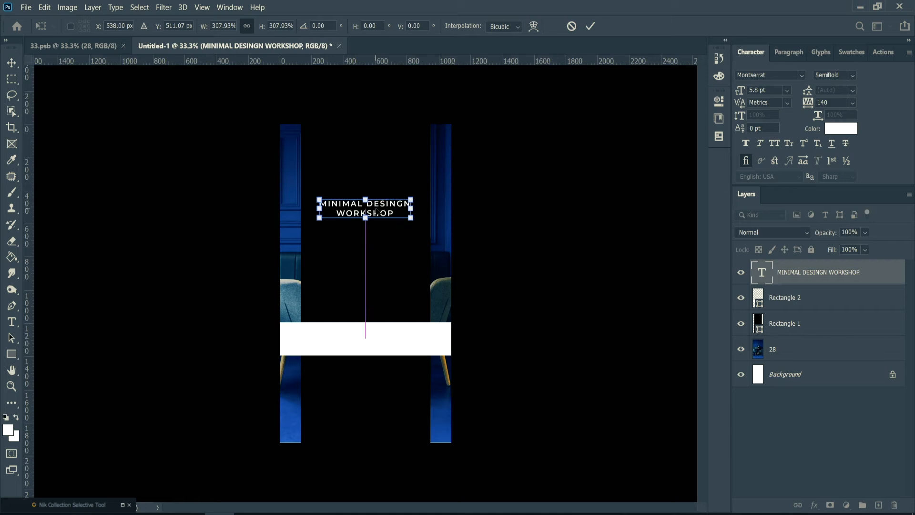
{"action": "key", "text": "Return"}
Reduce the font size of the "MINIMAL DESINGN" line and apply faux bold to "WORKSHOP".
{"action": "left_click_drag", "start_coordinate": [411, 204], "coordinate": [313, 193]}
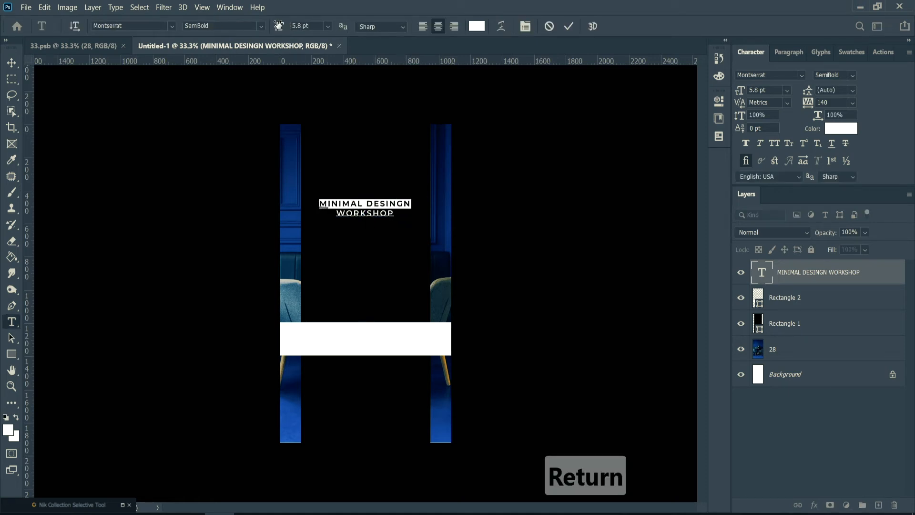
{"action": "left_click_drag", "start_coordinate": [280, 26], "coordinate": [278, 27]}
{"action": "left_click", "coordinate": [365, 213]}
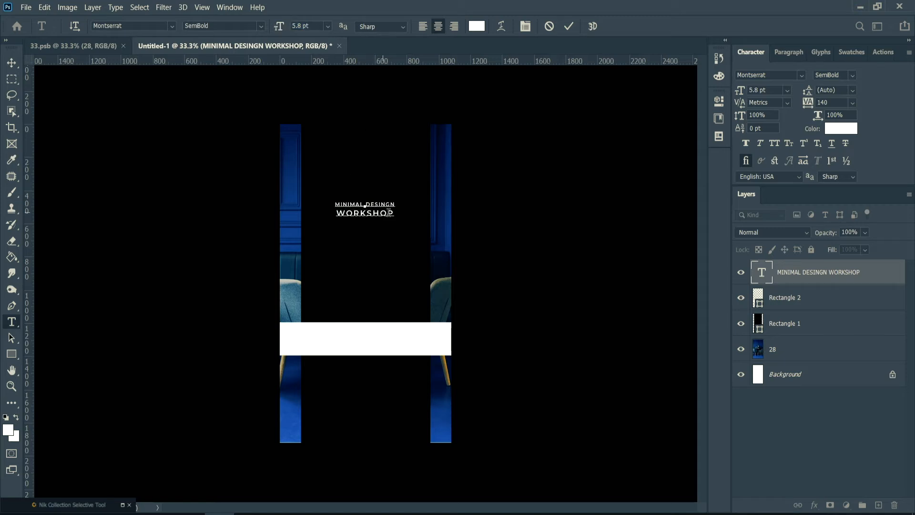
{"action": "left_click_drag", "start_coordinate": [362, 209], "coordinate": [331, 214]}
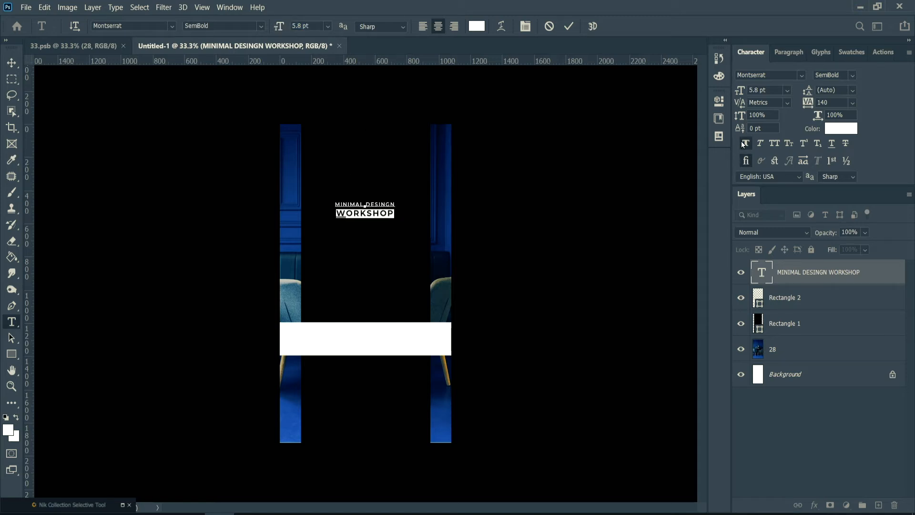
{"action": "left_click", "coordinate": [568, 27]}
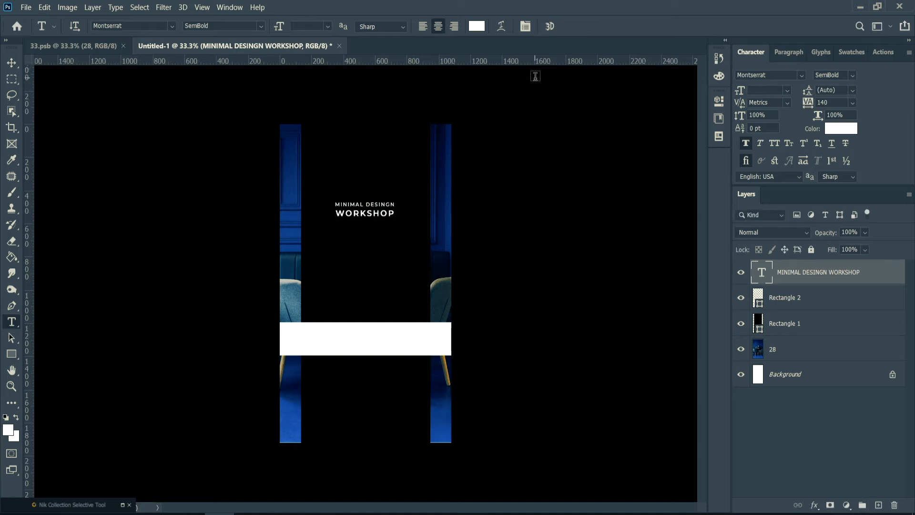
Enlarge the whole heading slightly so "WORKSHOP" is about 6.92 pt and "MINIMAL DESINGN" about 4.54 pt.
{"action": "key", "text": "ctrl+t"}
{"action": "left_click_drag", "start_coordinate": [395, 217], "coordinate": [402, 222]}
{"action": "key", "text": "Return"}
Set the letter tracking to 20 for "MINIMAL DESINGN" and to 100 for "WORKSHOP".
{"action": "left_click", "coordinate": [368, 201]}
{"action": "triple_click", "coordinate": [355, 198]}
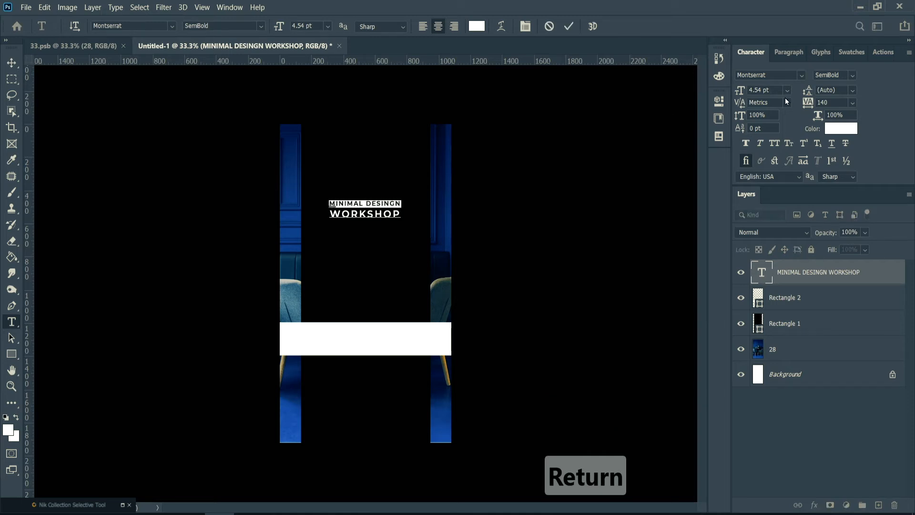
{"action": "left_click_drag", "start_coordinate": [806, 102], "coordinate": [801, 102]}
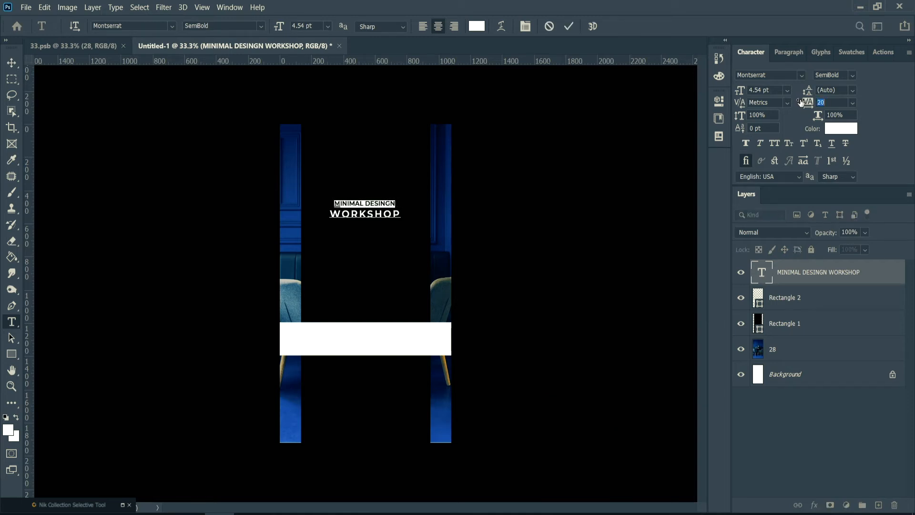
{"action": "left_click", "coordinate": [399, 217]}
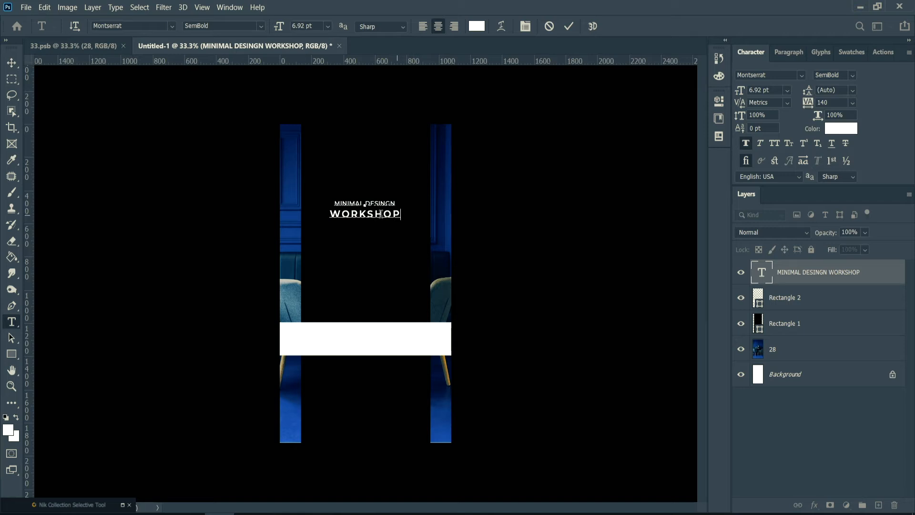
{"action": "left_click_drag", "start_coordinate": [401, 214], "coordinate": [332, 215]}
{"action": "left_click_drag", "start_coordinate": [812, 104], "coordinate": [812, 104]}
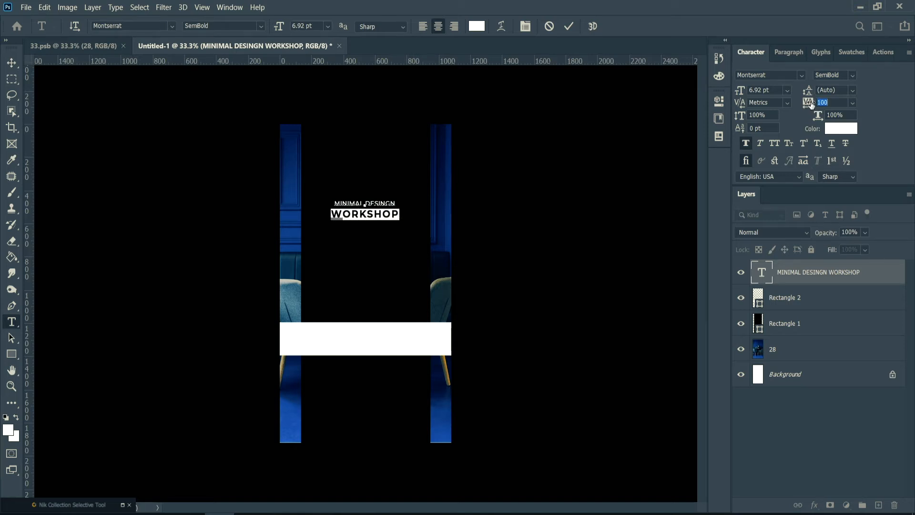
{"action": "left_click", "coordinate": [570, 27]}
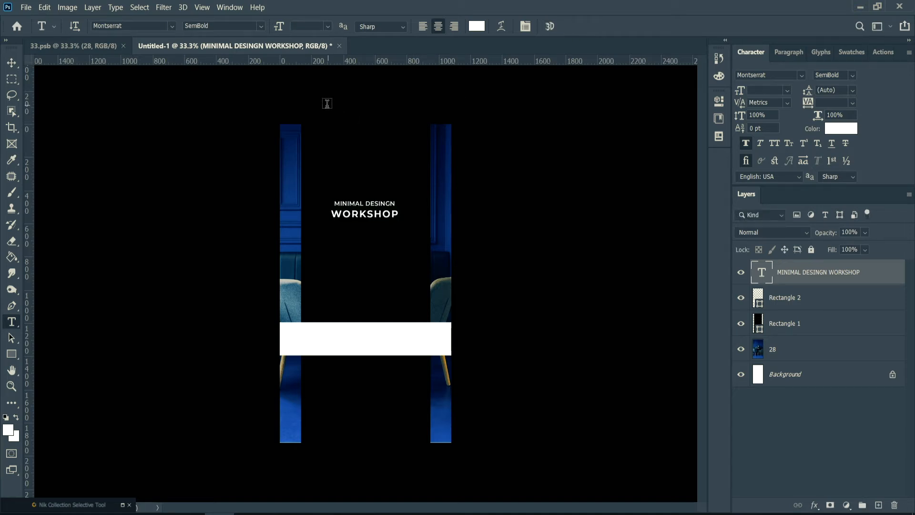
Draw a thin white-filled bar about 262 by 13 px beneath the "WORKSHOP" line.
{"action": "left_click", "coordinate": [11, 354]}
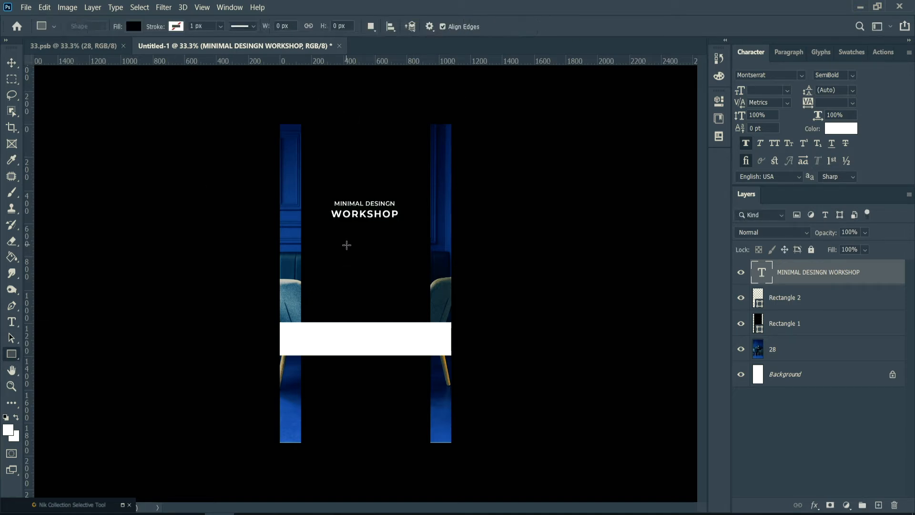
{"action": "left_click_drag", "start_coordinate": [343, 232], "coordinate": [387, 233]}
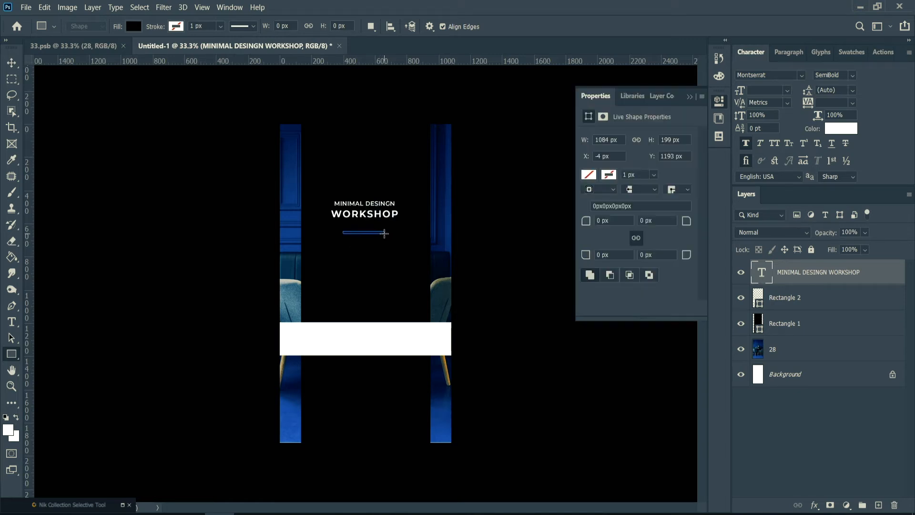
{"action": "left_click", "coordinate": [590, 175]}
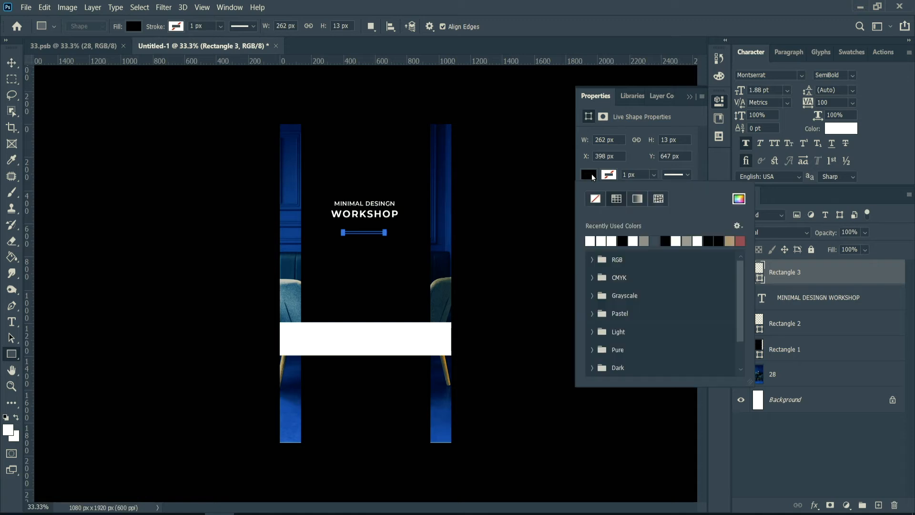
{"action": "left_click", "coordinate": [602, 239]}
{"action": "left_click", "coordinate": [689, 98]}
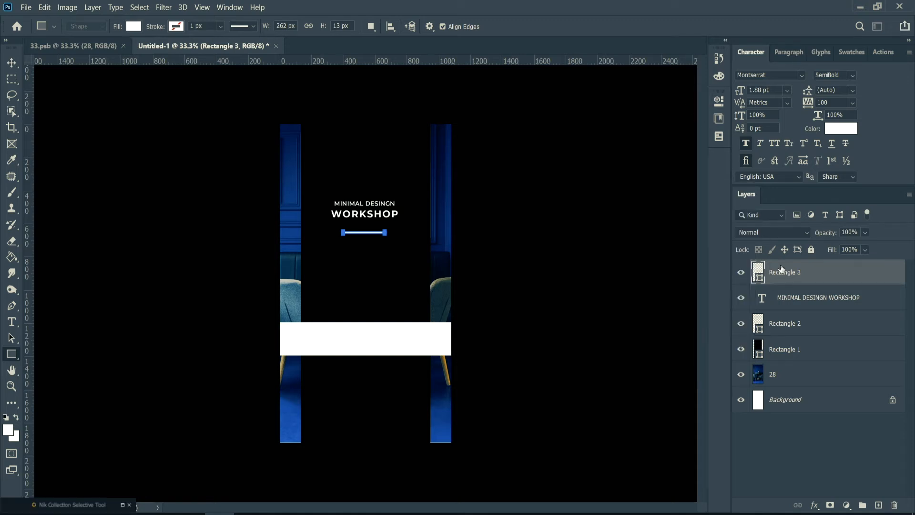
Align the thin white divider bar and the heading on their horizontal centres, and place the bar's layer beneath the heading's text layer.
{"action": "left_click", "coordinate": [814, 301], "text": "shift"}
{"action": "key", "text": "v"}
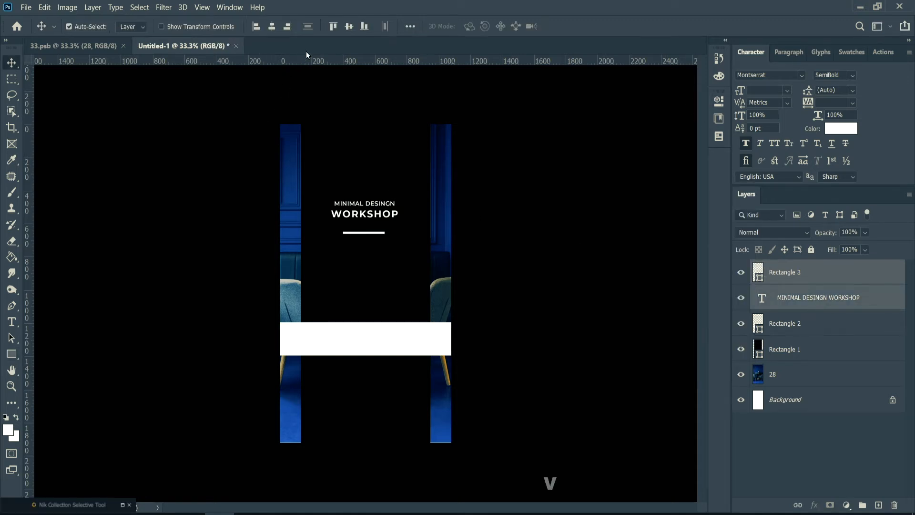
{"action": "left_click", "coordinate": [268, 26]}
{"action": "left_click", "coordinate": [794, 279]}
{"action": "left_click_drag", "start_coordinate": [793, 279], "coordinate": [796, 308]}
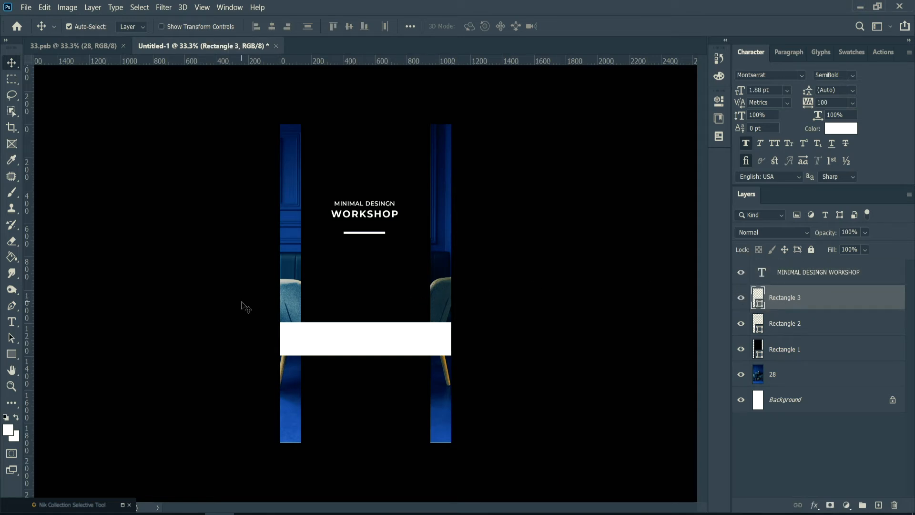
Duplicate the heading below the divider bar and replace the copy's text with "NOW OPEN" and "FOR REGISTRATION" on two lines.
{"action": "left_click", "coordinate": [369, 216]}
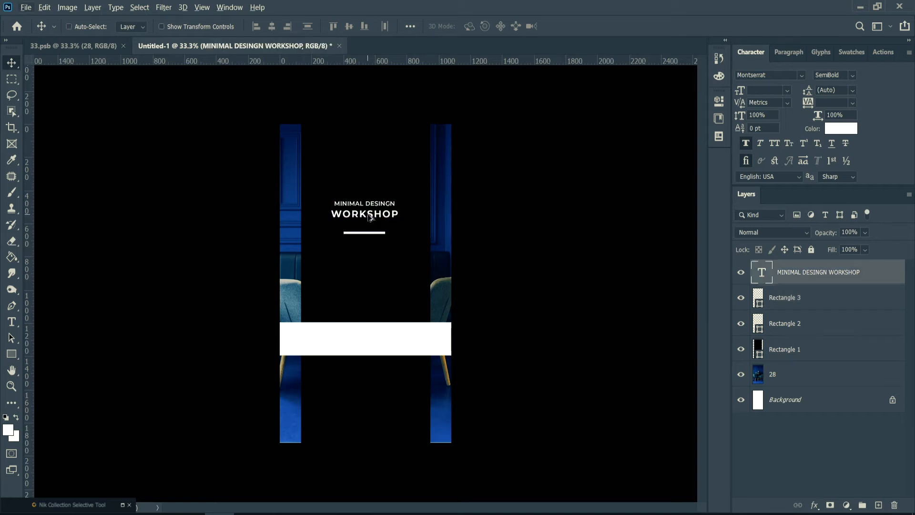
{"action": "left_click_drag", "start_coordinate": [370, 217], "coordinate": [374, 265]}
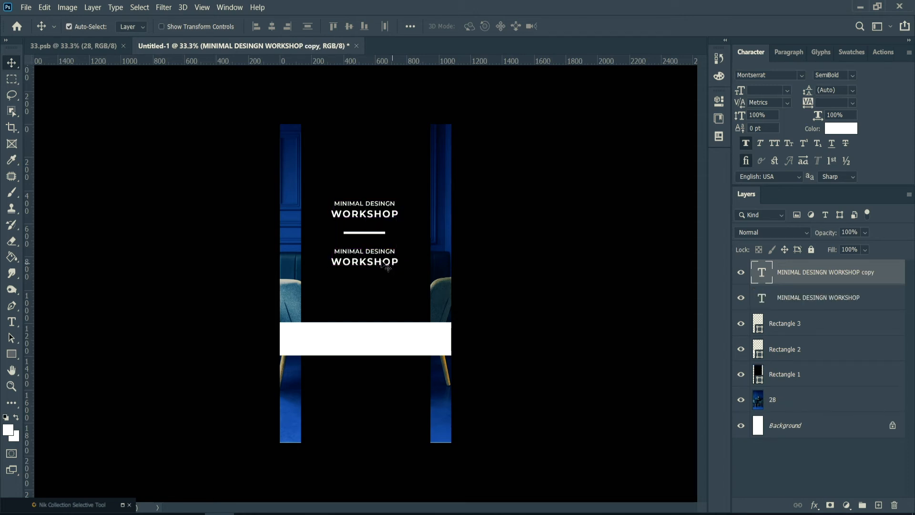
{"action": "key", "text": "t"}
{"action": "left_click_drag", "start_coordinate": [404, 262], "coordinate": [384, 262]}
{"action": "key", "text": "ctrl+a"}
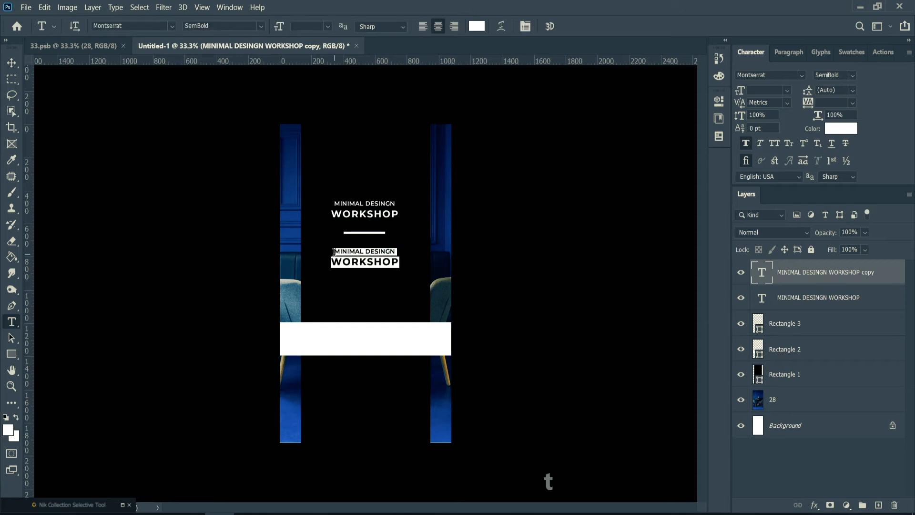
{"action": "type", "text": "now"}
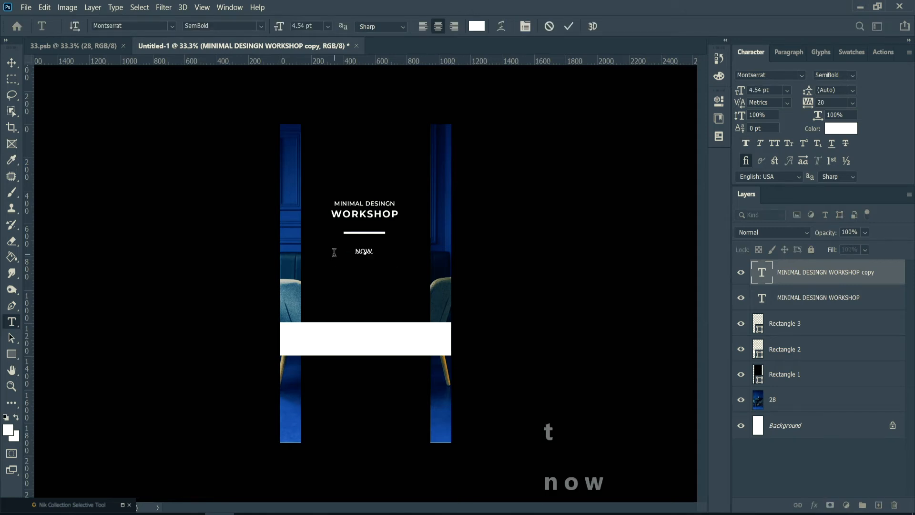
{"action": "type", "text": " open"}
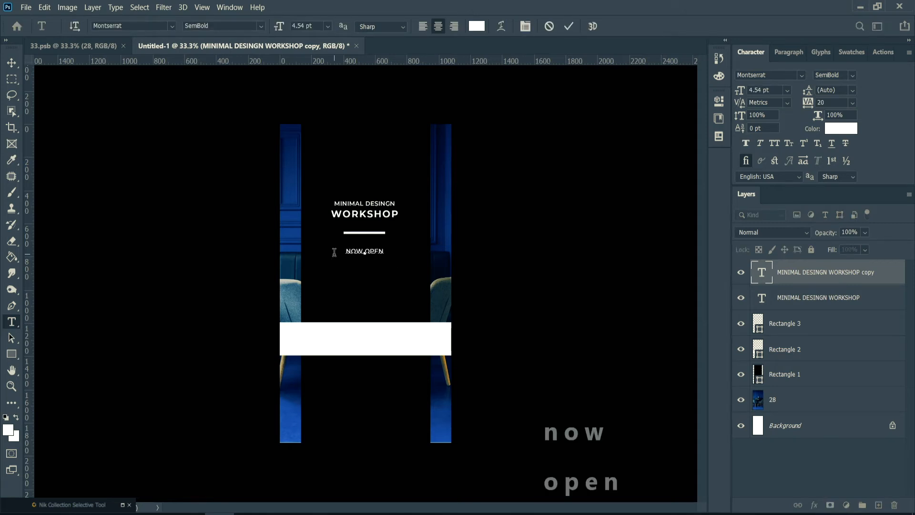
{"action": "key", "text": "Return"}
{"action": "type", "text": "for"}
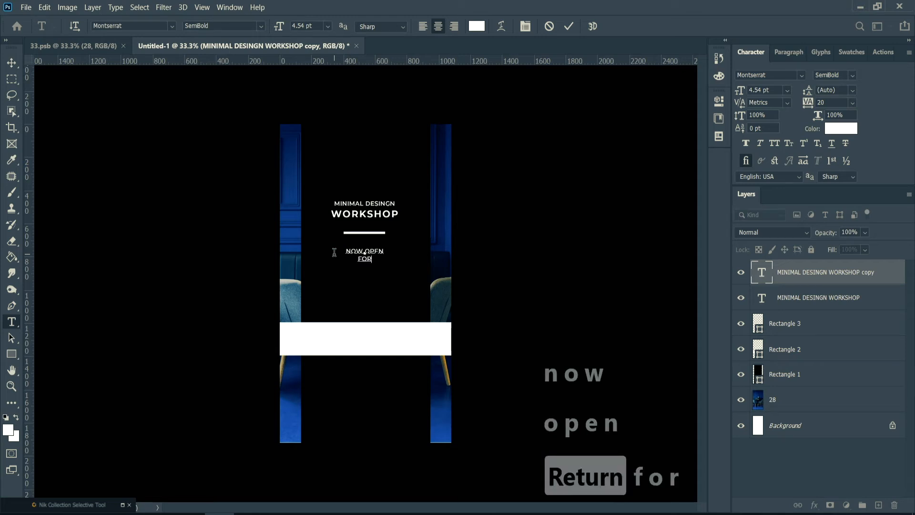
{"action": "type", "text": " registrat"}
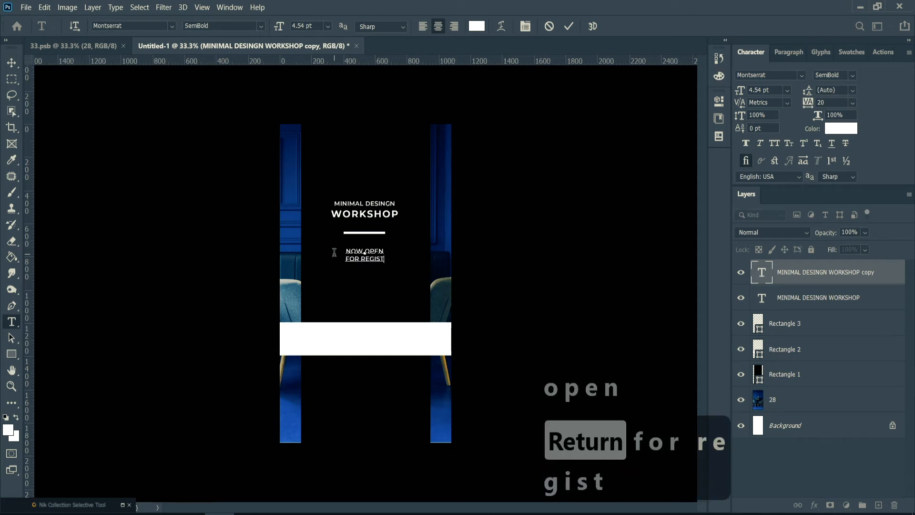
{"action": "type", "text": "ion"}
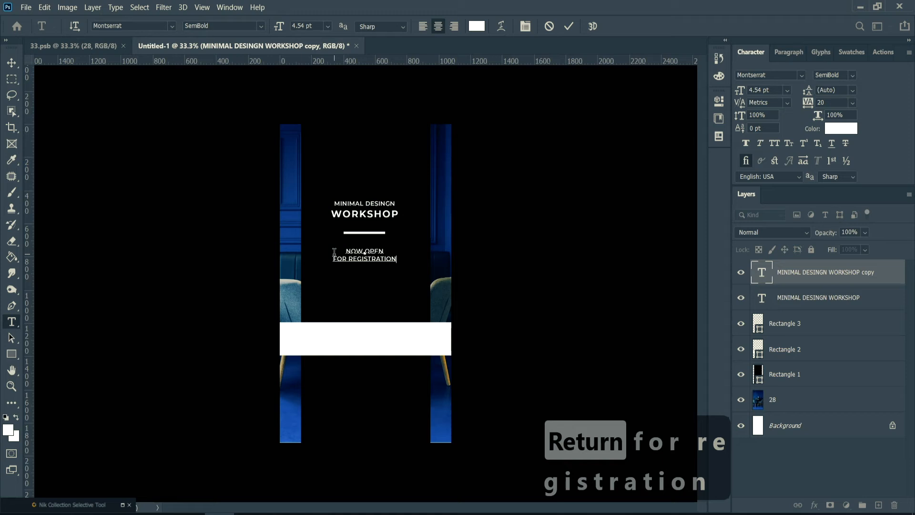
Apply faux bold to "NOW OPEN" and reduce the "FOR REGISTRATION" line to 3.54 pt.
{"action": "left_click_drag", "start_coordinate": [386, 252], "coordinate": [341, 253]}
{"action": "left_click", "coordinate": [399, 258]}
{"action": "left_click_drag", "start_coordinate": [398, 258], "coordinate": [329, 260]}
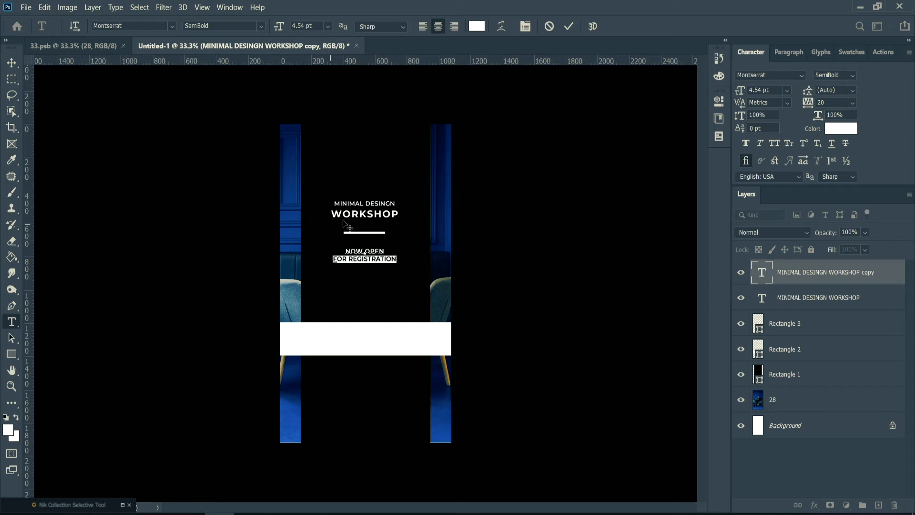
{"action": "left_click_drag", "start_coordinate": [284, 28], "coordinate": [283, 27]}
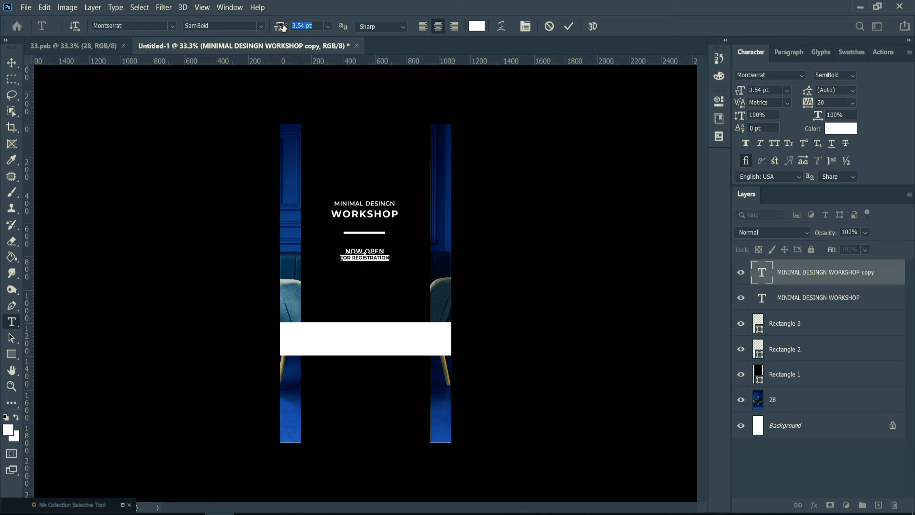
{"action": "key", "text": "Return"}
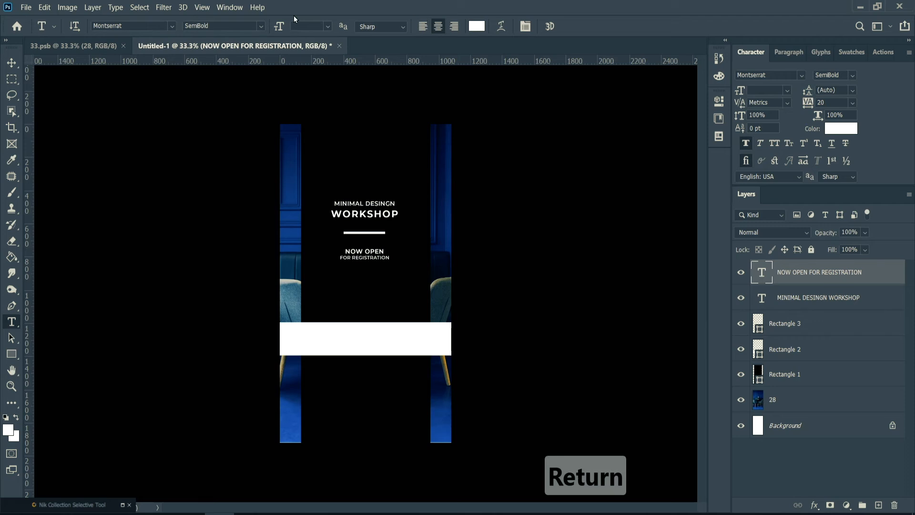
Change the registration text's font to Crimson Roman and shift the text slightly lower beneath the divider.
{"action": "left_click", "coordinate": [172, 26]}
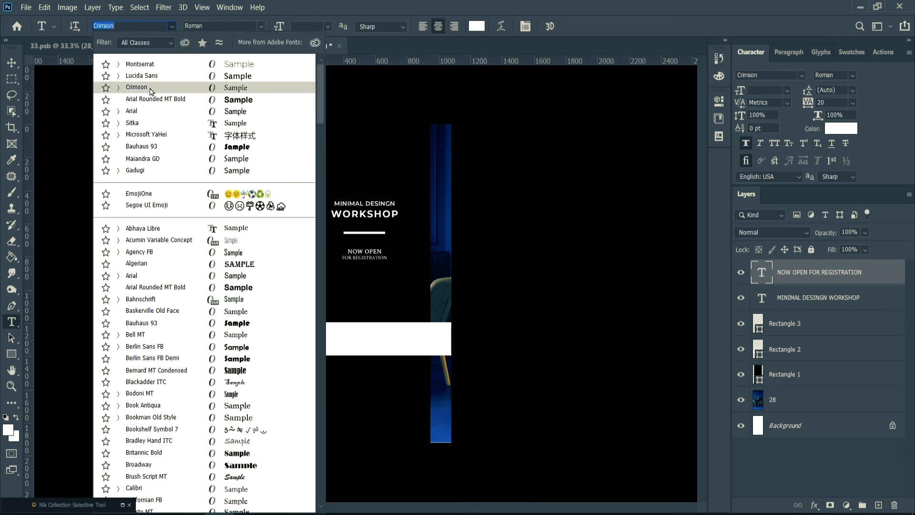
{"action": "left_click", "coordinate": [150, 92]}
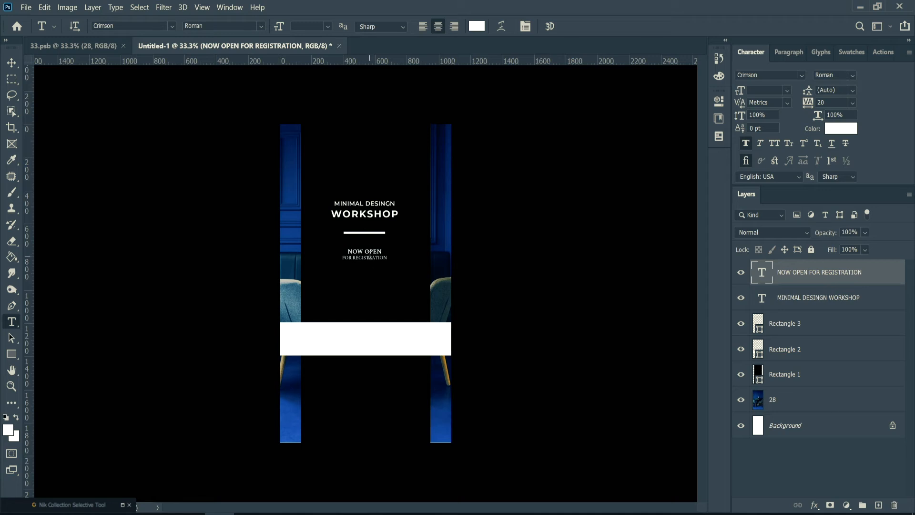
{"action": "key", "text": "v"}
{"action": "left_click_drag", "start_coordinate": [370, 257], "coordinate": [370, 261]}
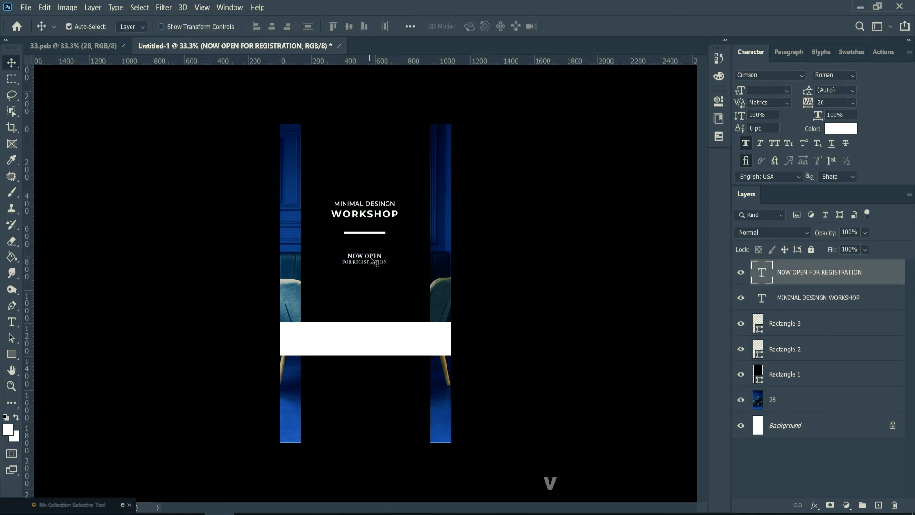
Draw a three-sided polygon about 93.5 by 81 px below the "FOR REGISTRATION" line.
{"action": "right_click", "coordinate": [11, 355]}
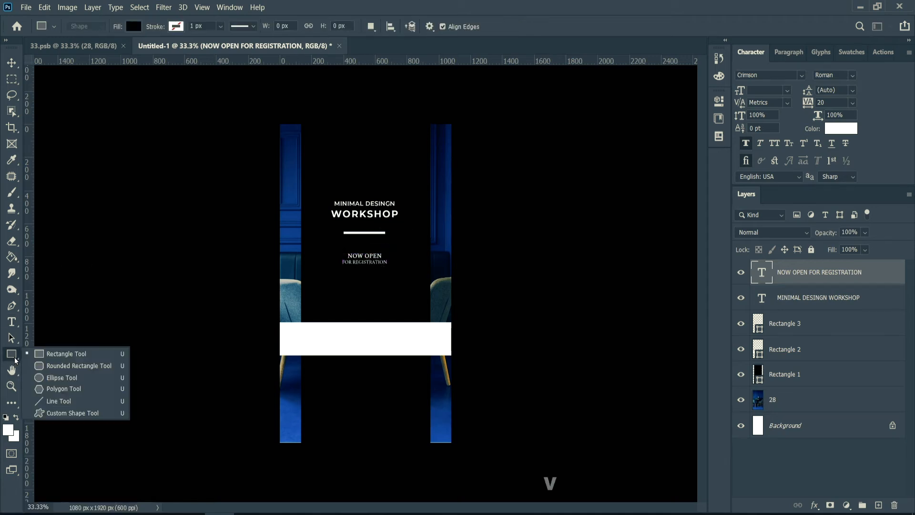
{"action": "left_click", "coordinate": [52, 386]}
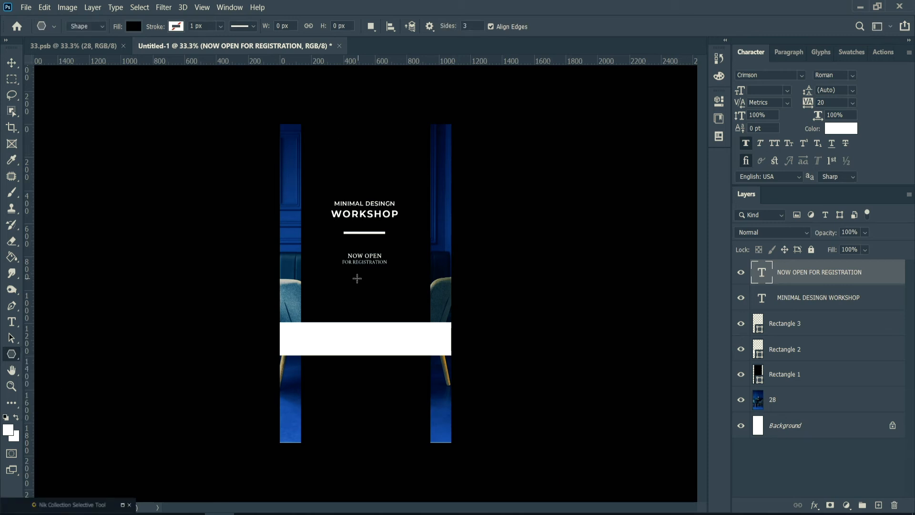
{"action": "mouse_move", "coordinate": [356, 278]}
{"action": "left_mouse_down"}
{"action": "mouse_move", "coordinate": [375, 292]}
{"action": "mouse_move", "coordinate": [358, 287]}
{"action": "mouse_move", "coordinate": [374, 289]}
{"action": "mouse_move", "coordinate": [356, 269]}
{"action": "left_mouse_up"}
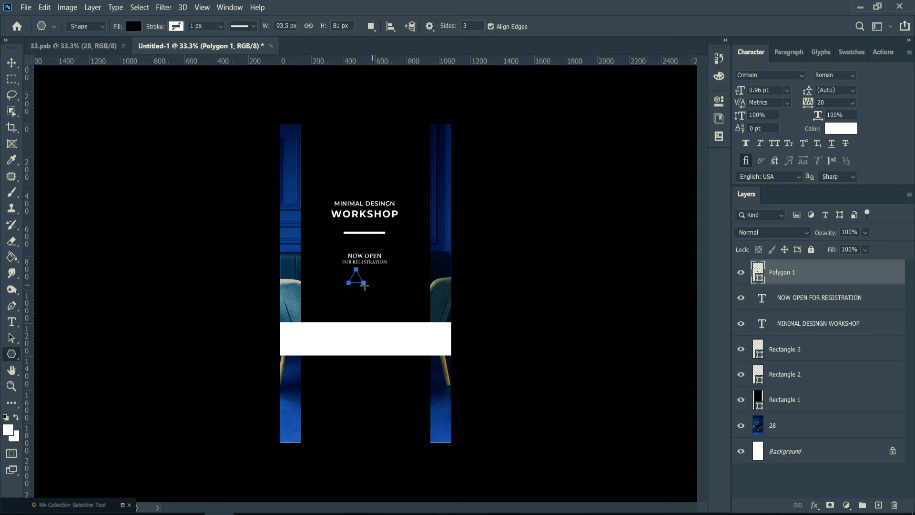
Centre the triangle beneath the registration text and fill it with white.
{"action": "key", "text": "t"}
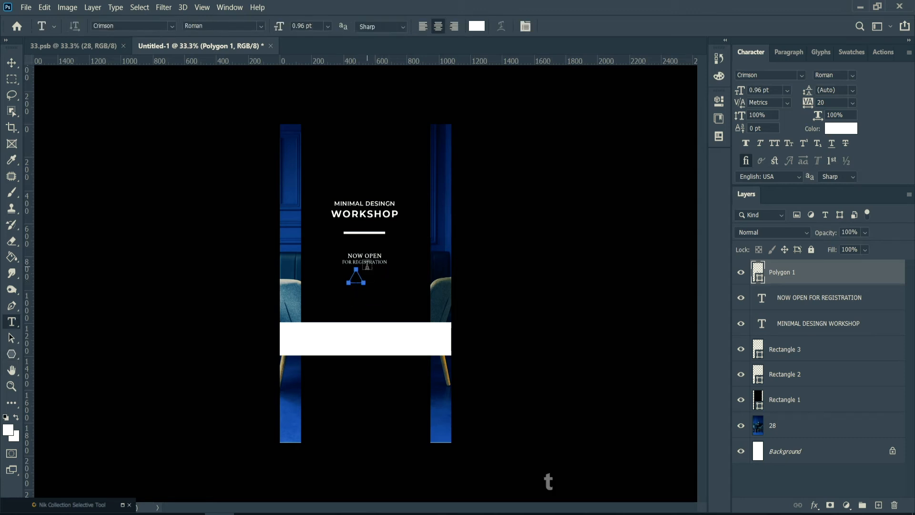
{"action": "key", "text": "v"}
{"action": "left_click_drag", "start_coordinate": [358, 282], "coordinate": [367, 286]}
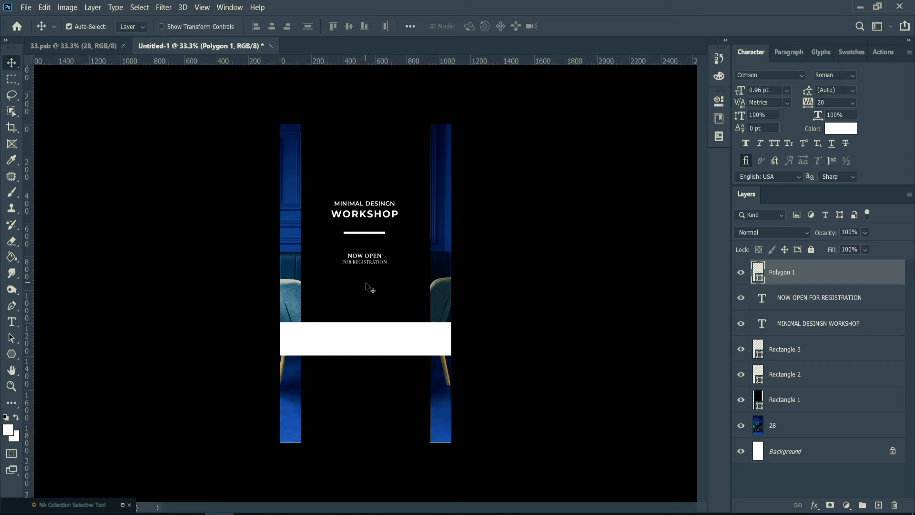
{"action": "right_click", "coordinate": [365, 281]}
{"action": "left_click", "coordinate": [370, 287]}
{"action": "double_click", "coordinate": [758, 272]}
{"action": "left_click", "coordinate": [373, 221]}
{"action": "left_click", "coordinate": [363, 213]}
{"action": "left_click", "coordinate": [633, 208]}
Turn the white triangle upside down in place so it points downward.
{"action": "key", "text": "ctrl"}
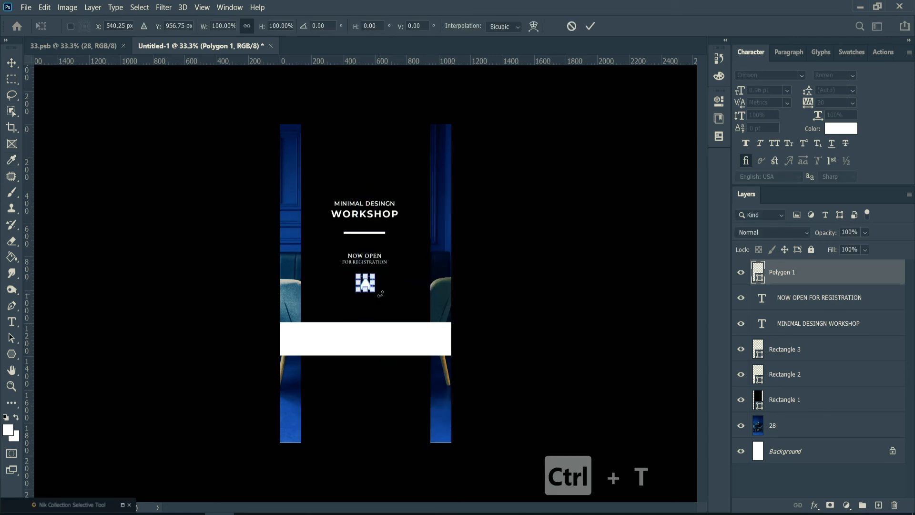
{"action": "left_click_drag", "start_coordinate": [381, 294], "coordinate": [340, 265]}
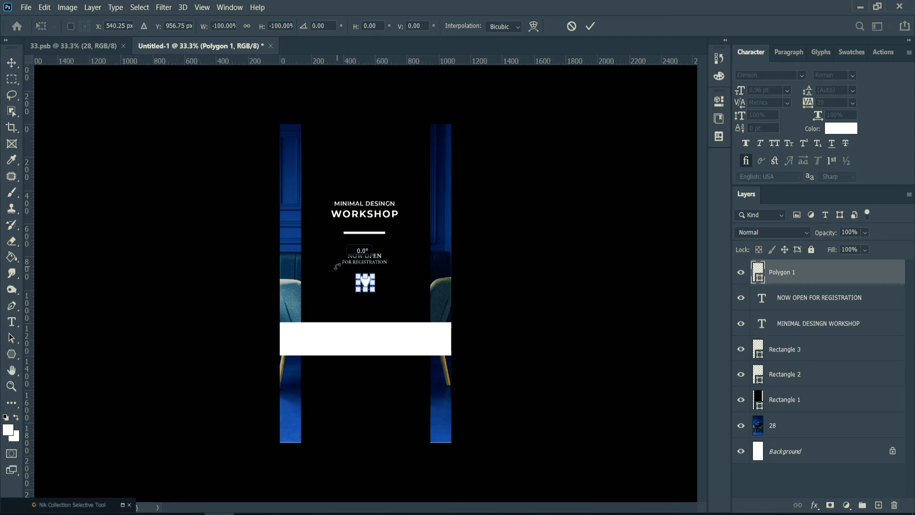
{"action": "left_click", "coordinate": [590, 27]}
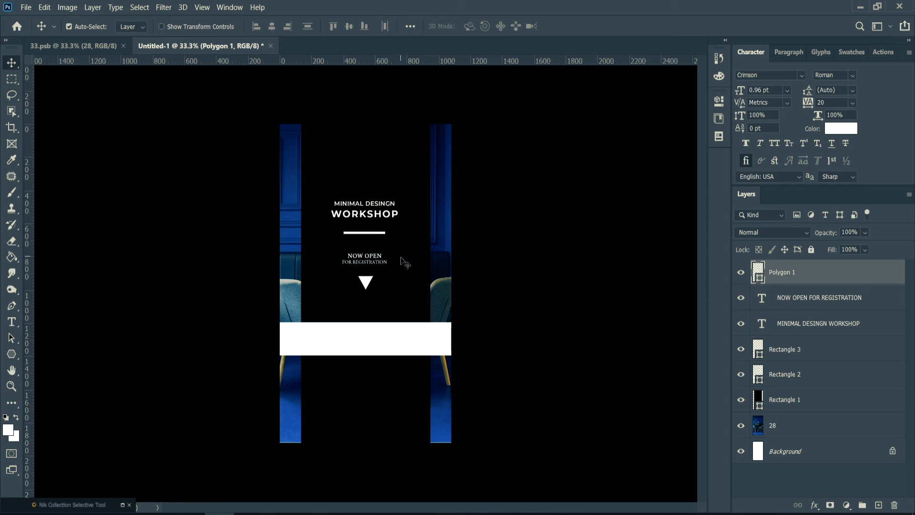
Move the heading, registration text, triangle and white band upward together, with the divider bar excluded from the selection.
{"action": "left_click_drag", "start_coordinate": [409, 285], "coordinate": [388, 276]}
{"action": "key", "text": "ctrl+z"}
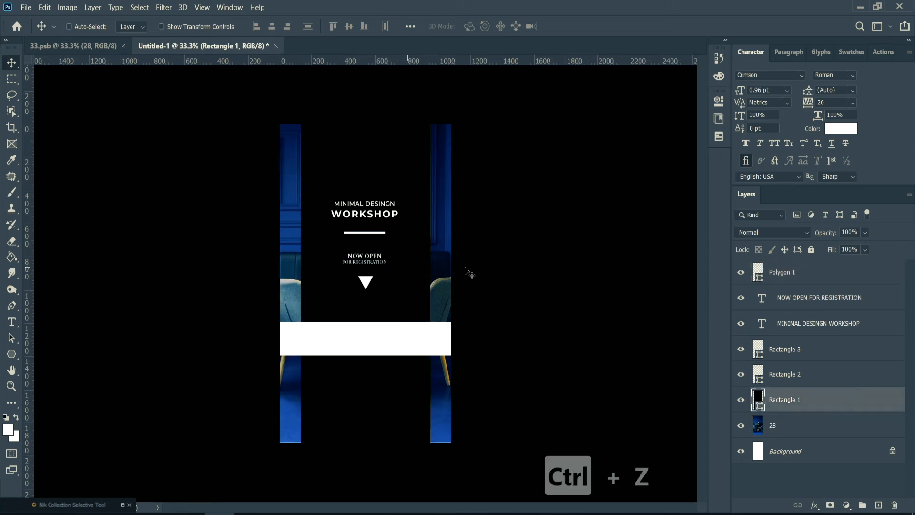
{"action": "left_click", "coordinate": [800, 283]}
{"action": "left_click", "coordinate": [803, 377], "text": "shift"}
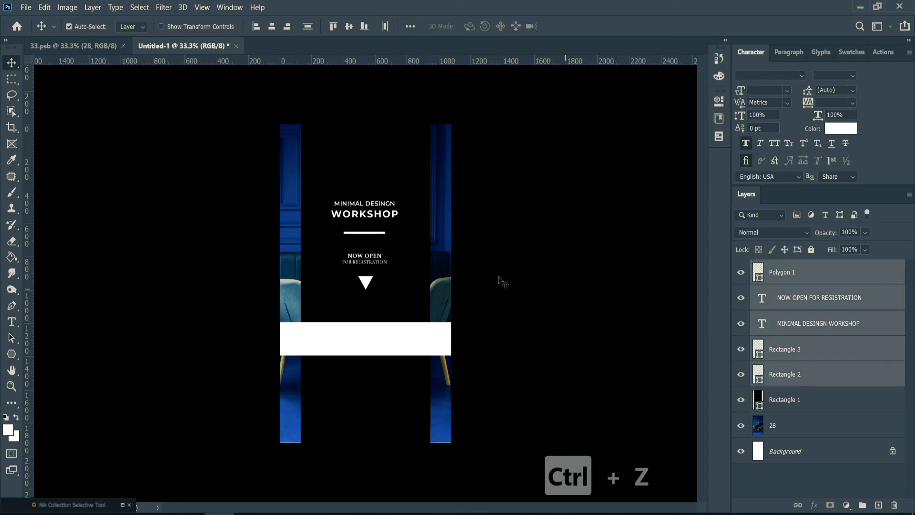
{"action": "left_click_drag", "start_coordinate": [376, 237], "coordinate": [376, 221]}
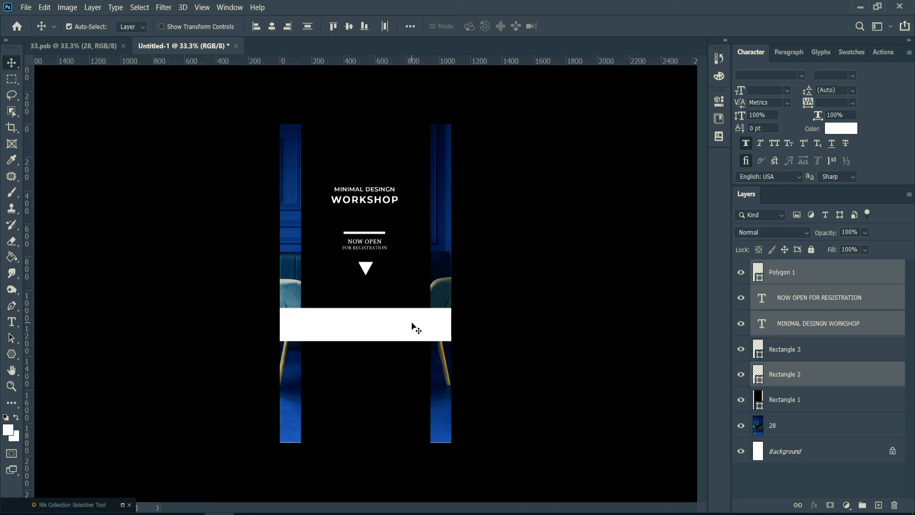
{"action": "left_click", "coordinate": [788, 347]}
Move the white band back down across the black panel and lower the triangle to just above it.
{"action": "left_click", "coordinate": [402, 329]}
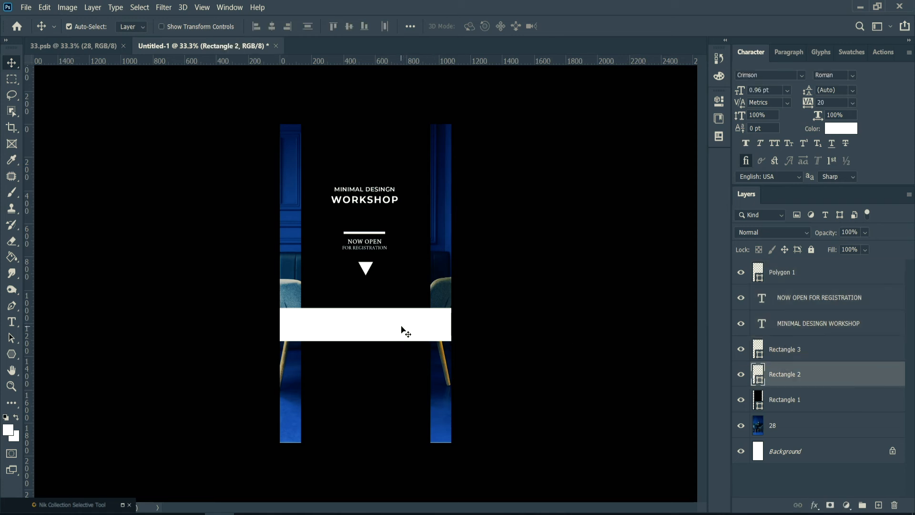
{"action": "left_click_drag", "start_coordinate": [402, 328], "coordinate": [400, 345]}
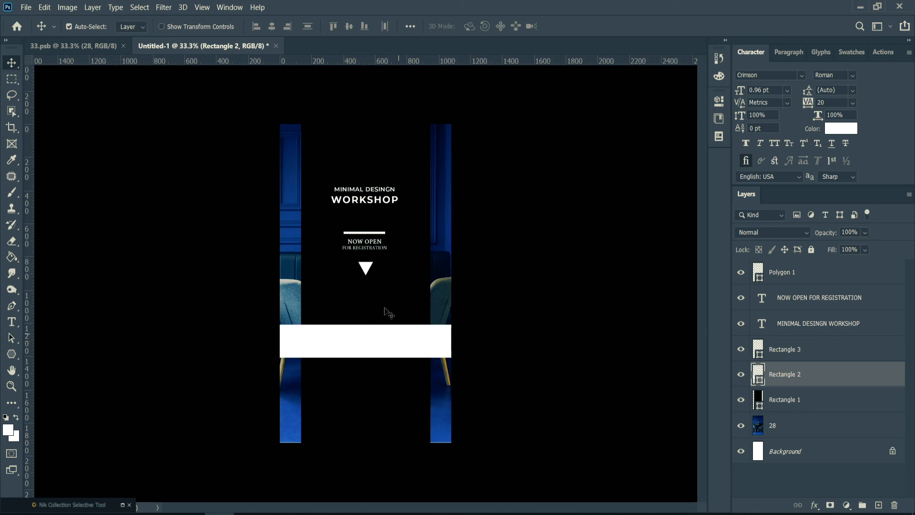
{"action": "left_click_drag", "start_coordinate": [366, 269], "coordinate": [365, 291]}
{"action": "key", "text": "ctrl+z"}
{"action": "key", "text": "ctrl+z"}
{"action": "key", "text": "ctrl+z"}
Scale the white triangle down slightly.
{"action": "key", "text": "ctrl+t"}
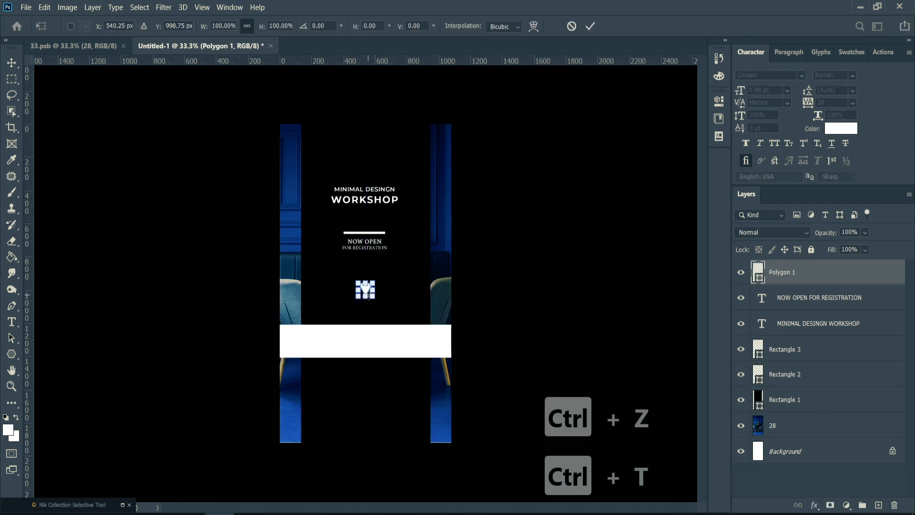
{"action": "left_click_drag", "start_coordinate": [372, 295], "coordinate": [373, 296]}
{"action": "key", "text": "Return"}
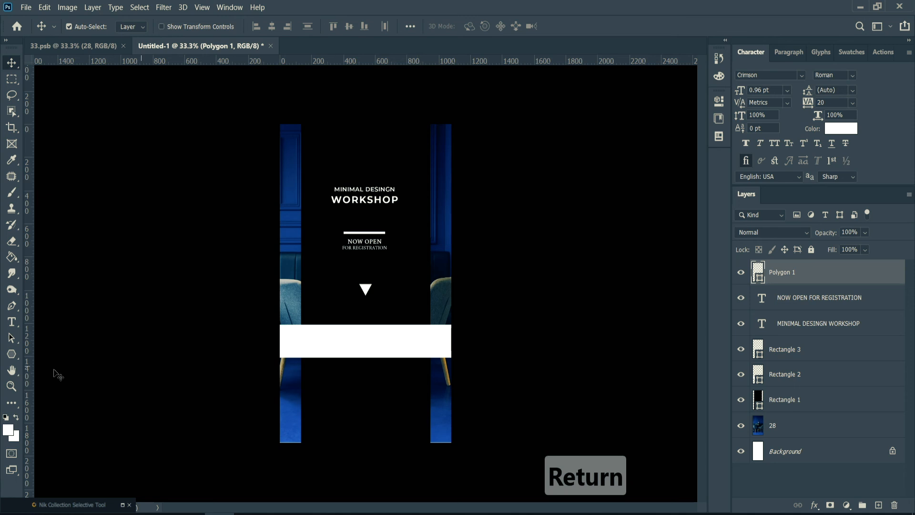
Add the text "#WORKSHOP" in Crimson Roman at 0.96 pt on the lower part of the black panel.
{"action": "left_click", "coordinate": [11, 321]}
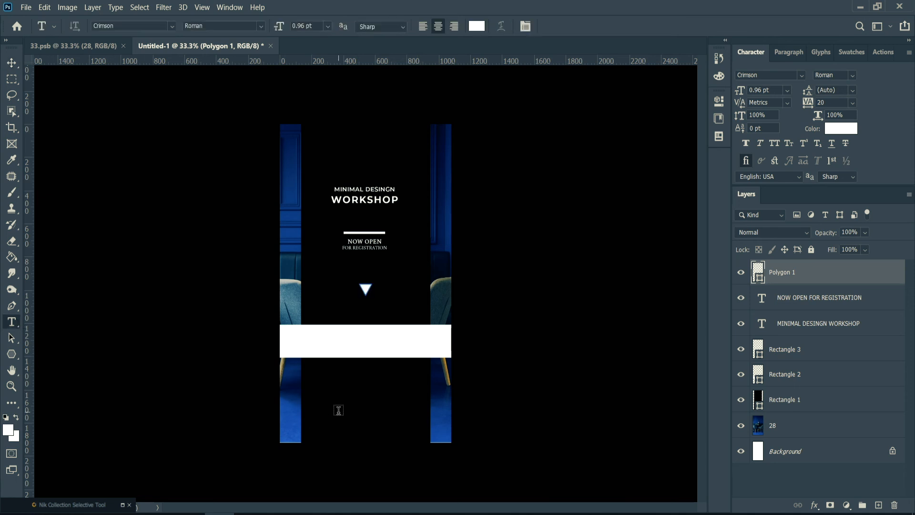
{"action": "left_click", "coordinate": [338, 412]}
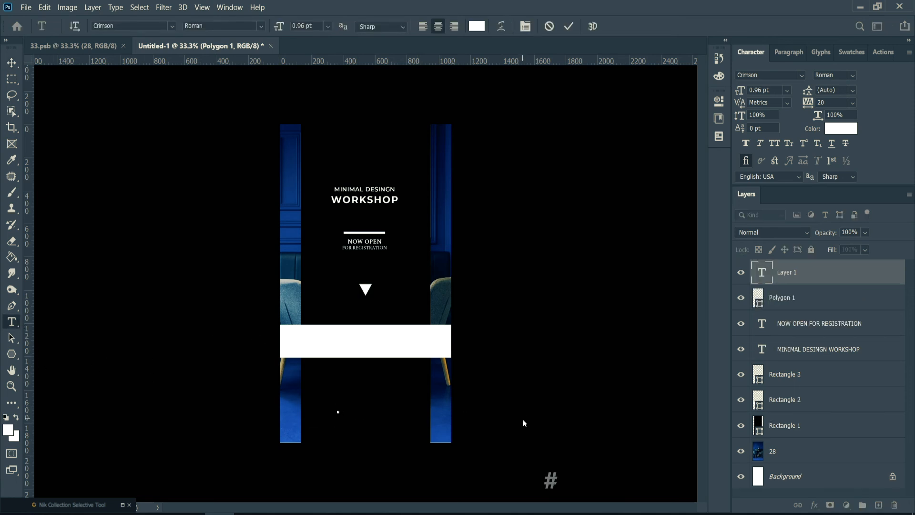
{"action": "type", "text": "workshop"}
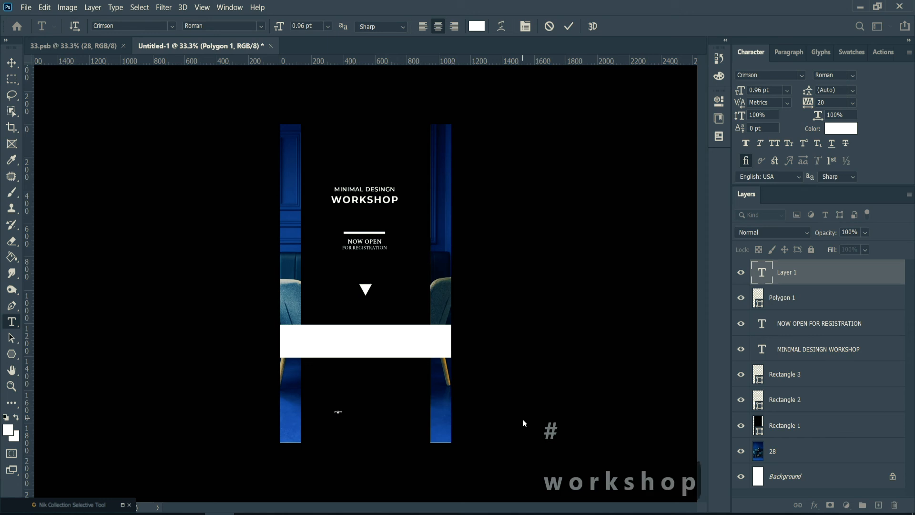
{"action": "key", "text": "Return"}
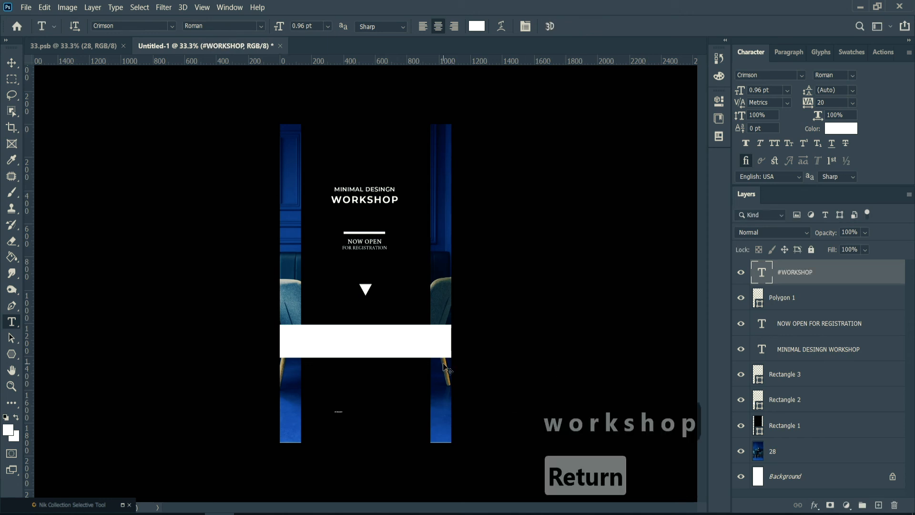
Scale the #WORKSHOP text up to about 6.1 pt and center it near the lower end of the black panel.
{"action": "key", "text": "ctrl+t"}
{"action": "left_click_drag", "start_coordinate": [343, 414], "coordinate": [375, 423]}
{"action": "left_click", "coordinate": [589, 25]}
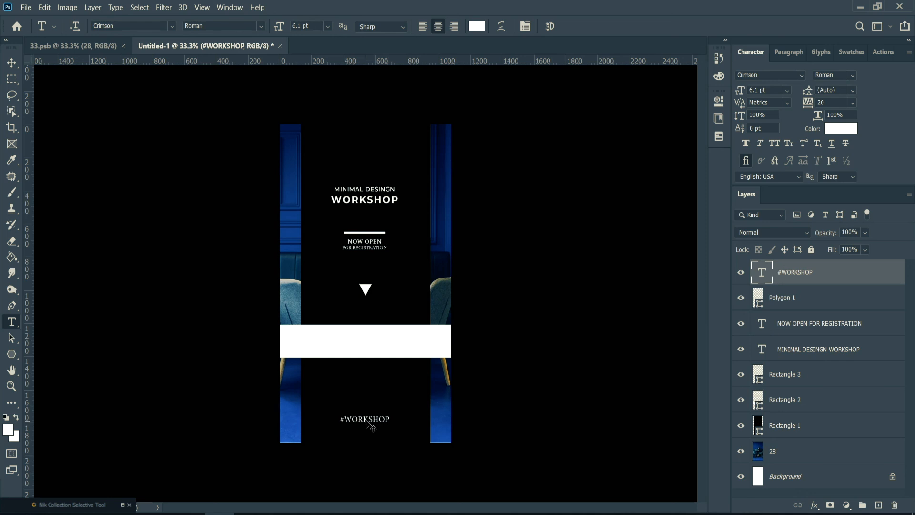
Duplicate the #WORKSHOP text onto the white band and set the copy's color to black, 000000.
{"action": "left_click_drag", "start_coordinate": [368, 423], "coordinate": [369, 341]}
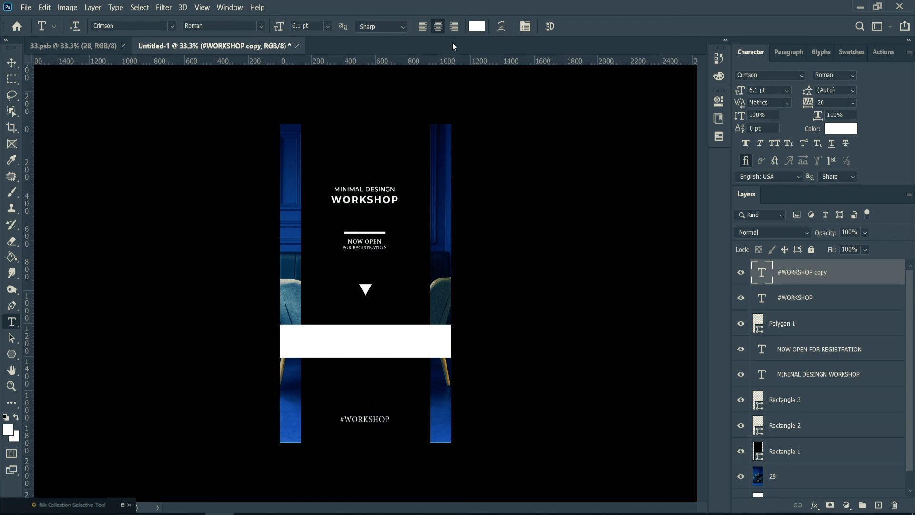
{"action": "left_click", "coordinate": [474, 26]}
{"action": "type", "text": "000000"}
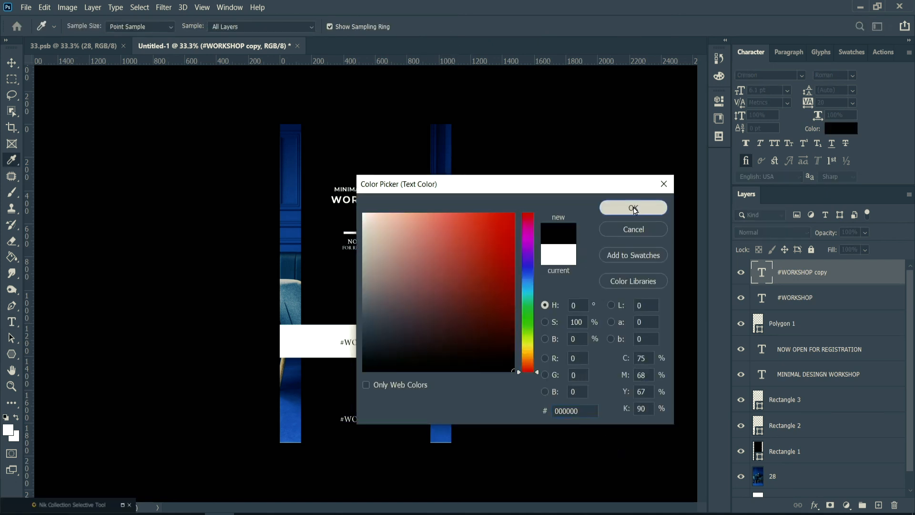
{"action": "left_click", "coordinate": [634, 208]}
{"action": "left_click_drag", "start_coordinate": [390, 342], "coordinate": [338, 340]}
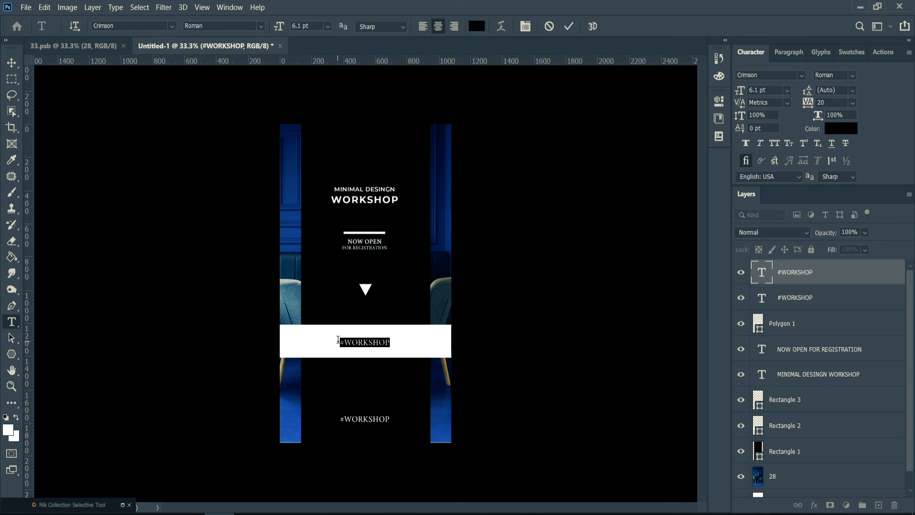
{"action": "type", "text": "www."}
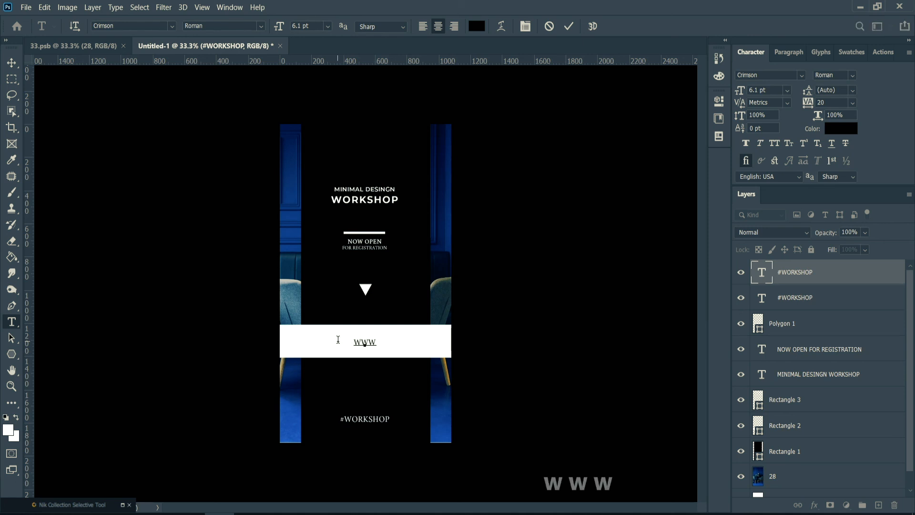
{"action": "type", "text": "yourwebsite"}
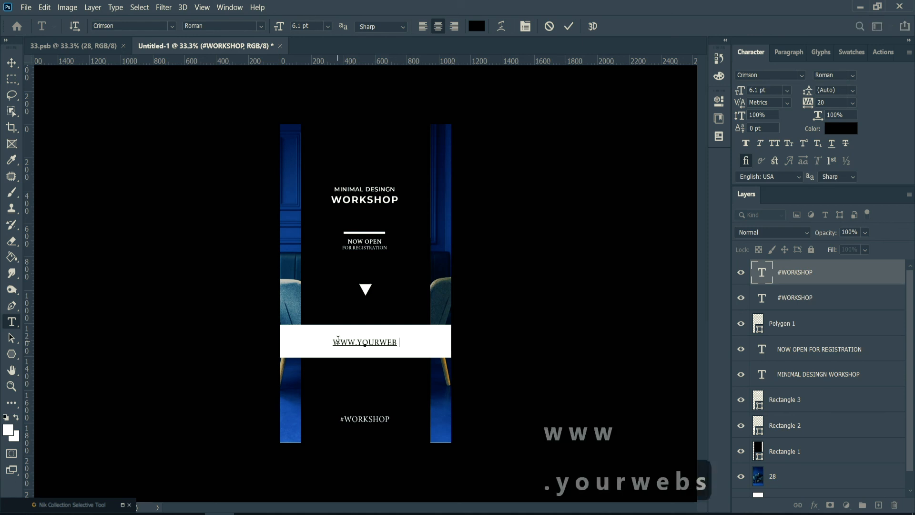
{"action": "type", "text": ".com"}
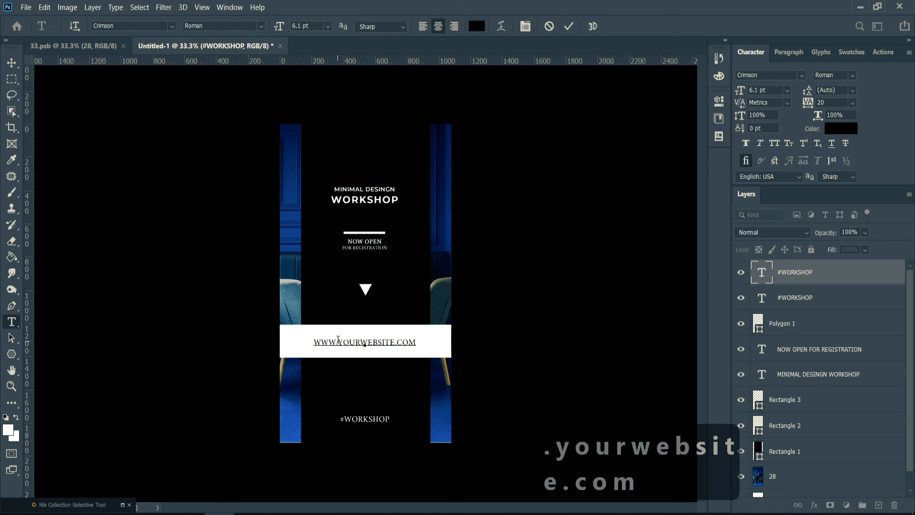
{"action": "key", "text": "Return"}
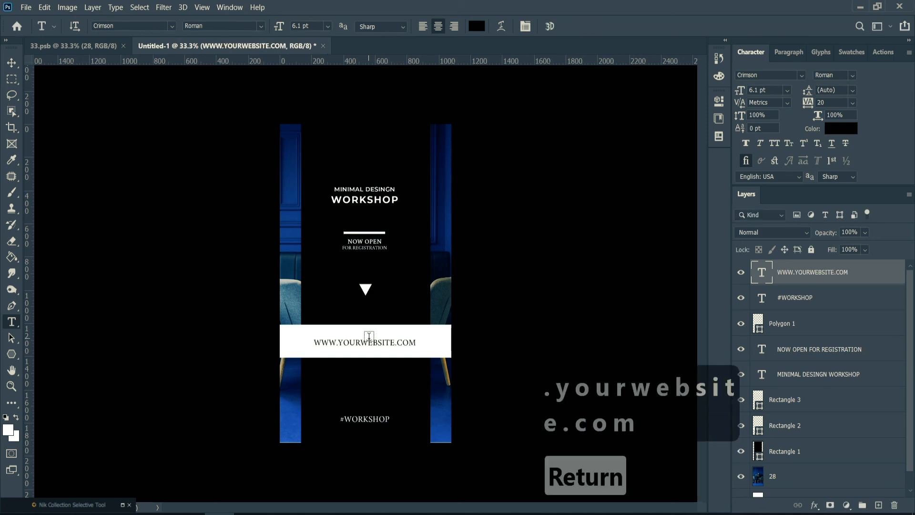
Scale the website address about its center to about 73%, keeping it centered on the white band.
{"action": "key", "text": "ctrl+t"}
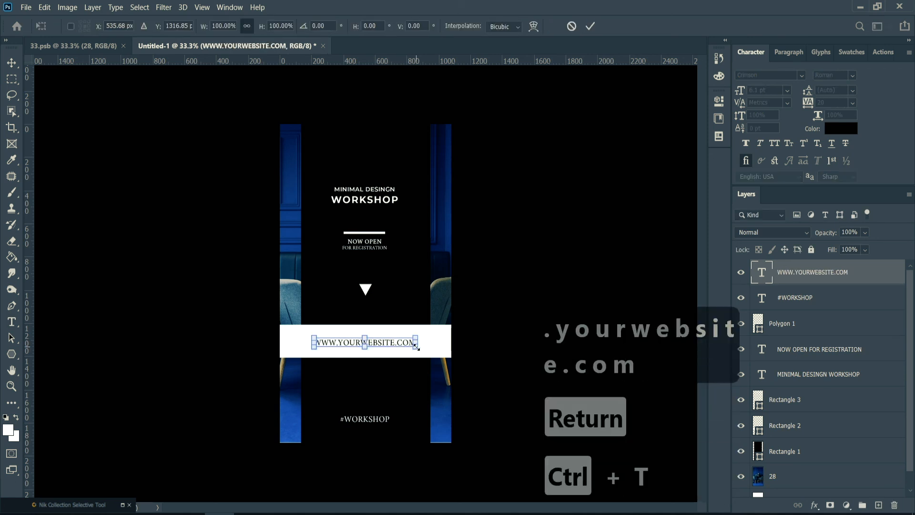
{"action": "left_click_drag", "start_coordinate": [417, 348], "coordinate": [404, 343]}
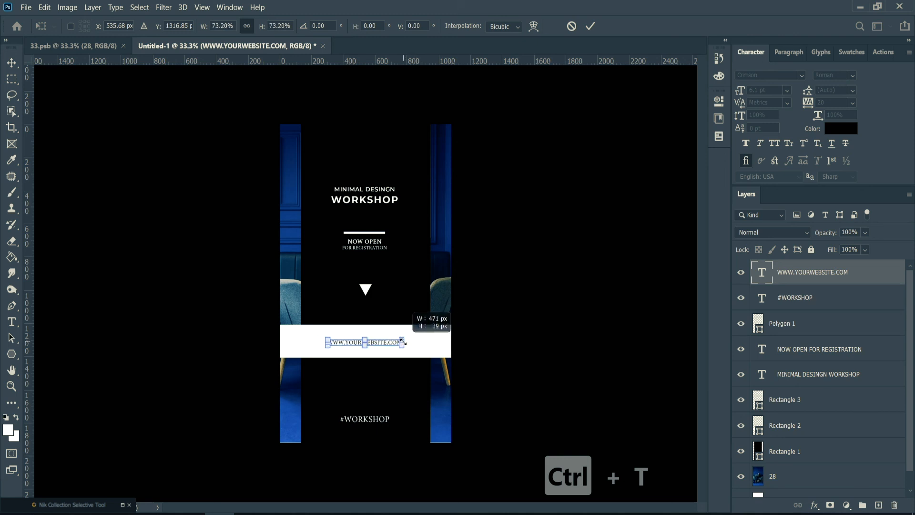
{"action": "key", "text": "Return"}
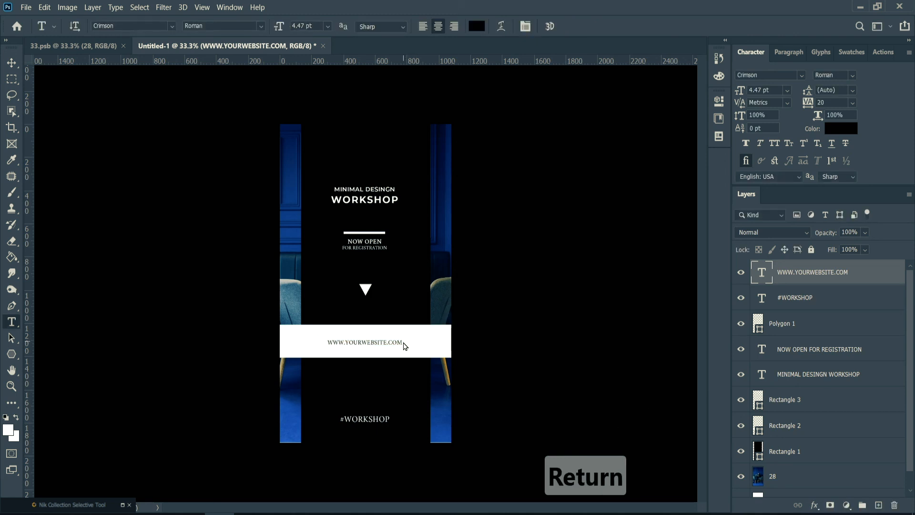
{"action": "scroll", "coordinate": [404, 346], "scroll_direction": "up", "scroll_amount": 2}
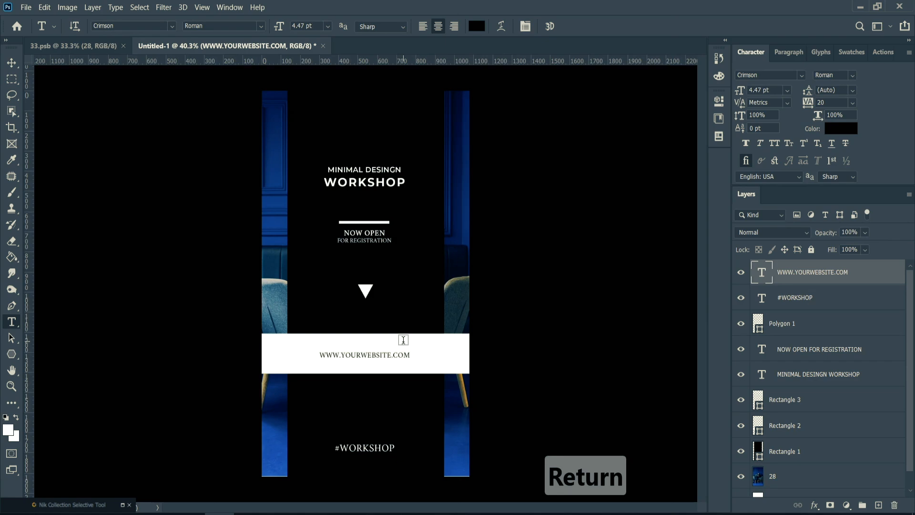